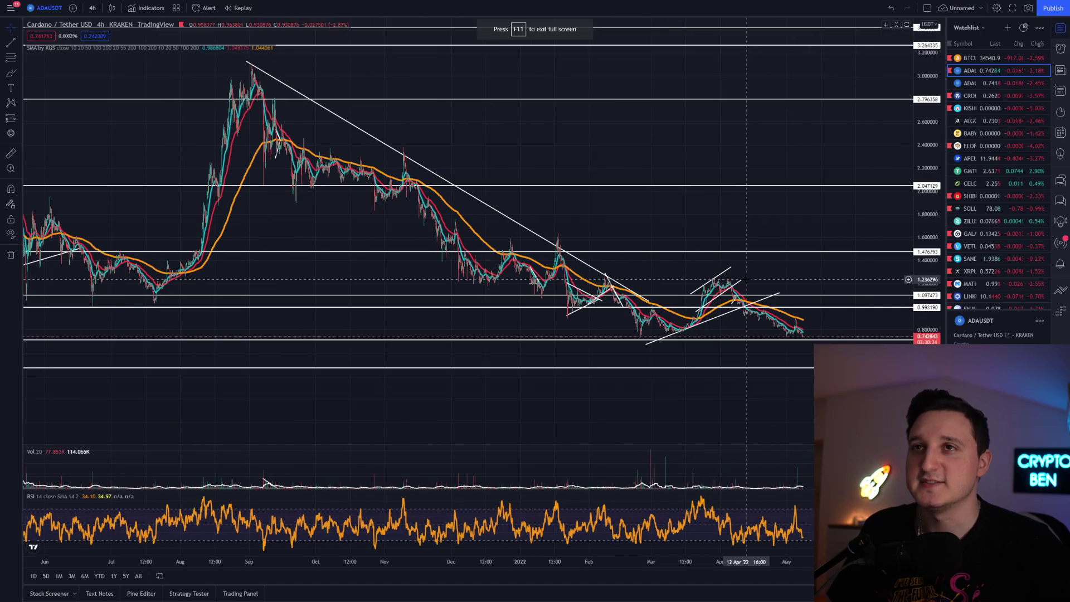
Measure Cardano's decline on the Kraken four-hour chart from the late-August 2021 peak to the latest May 2022 price
{"action": "scroll", "coordinate": [747, 279], "scroll_direction": "left", "scroll_amount": 5}
{"action": "scroll", "coordinate": [750, 254], "scroll_direction": "up", "scroll_amount": 3}
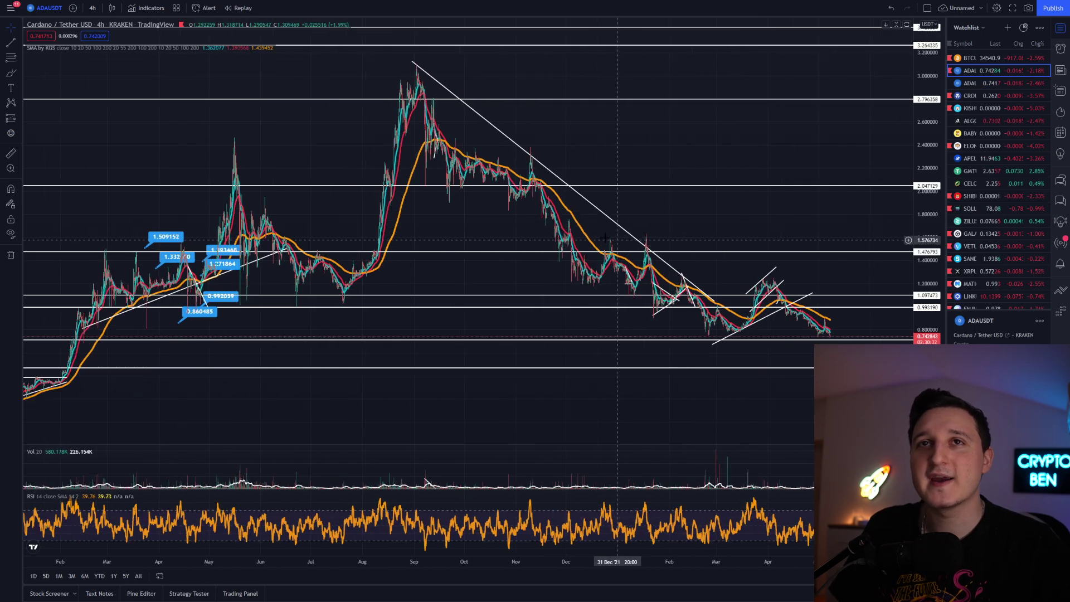
{"action": "left_click", "coordinate": [11, 153]}
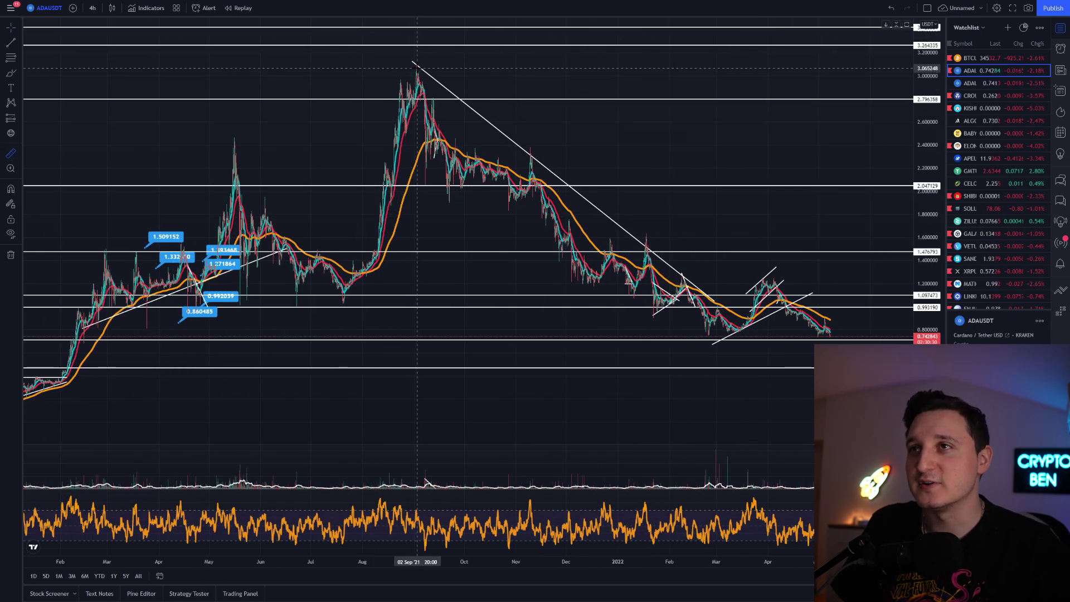
{"action": "left_click", "coordinate": [413, 65]}
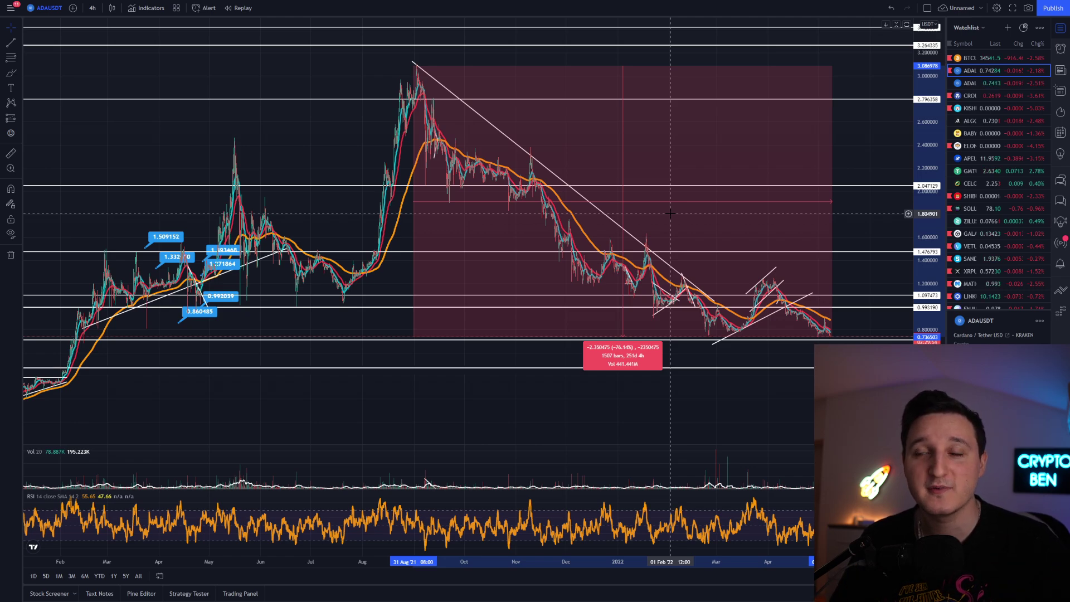
Open the Binance ADAUSDT chart from the watchlist on the 1-week interval, showing price history back to 2018
{"action": "left_click", "coordinate": [985, 82]}
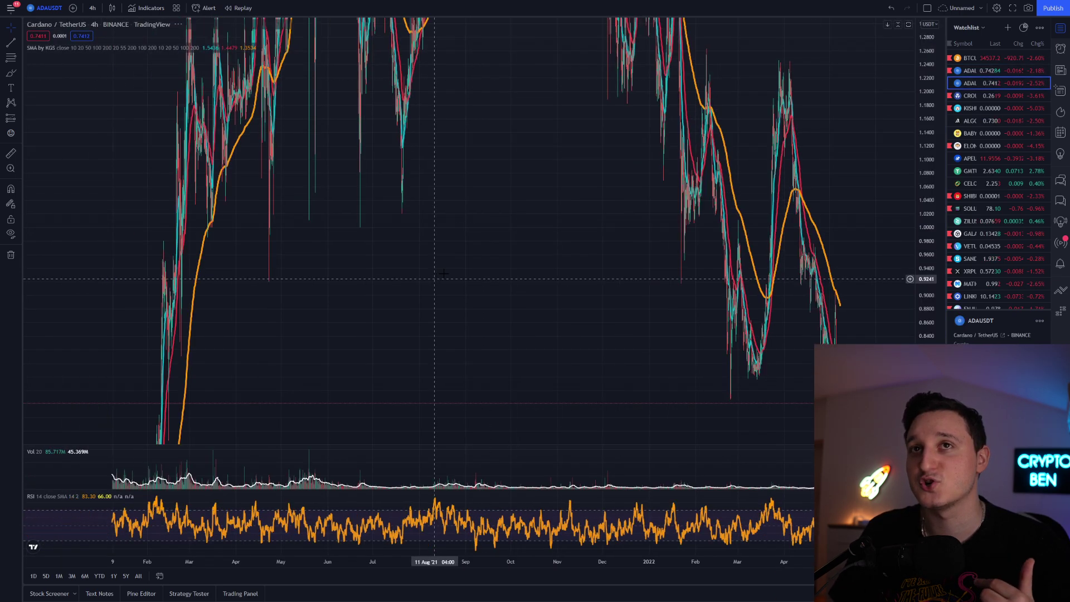
{"action": "scroll", "coordinate": [932, 74], "scroll_direction": "down", "scroll_amount": 3}
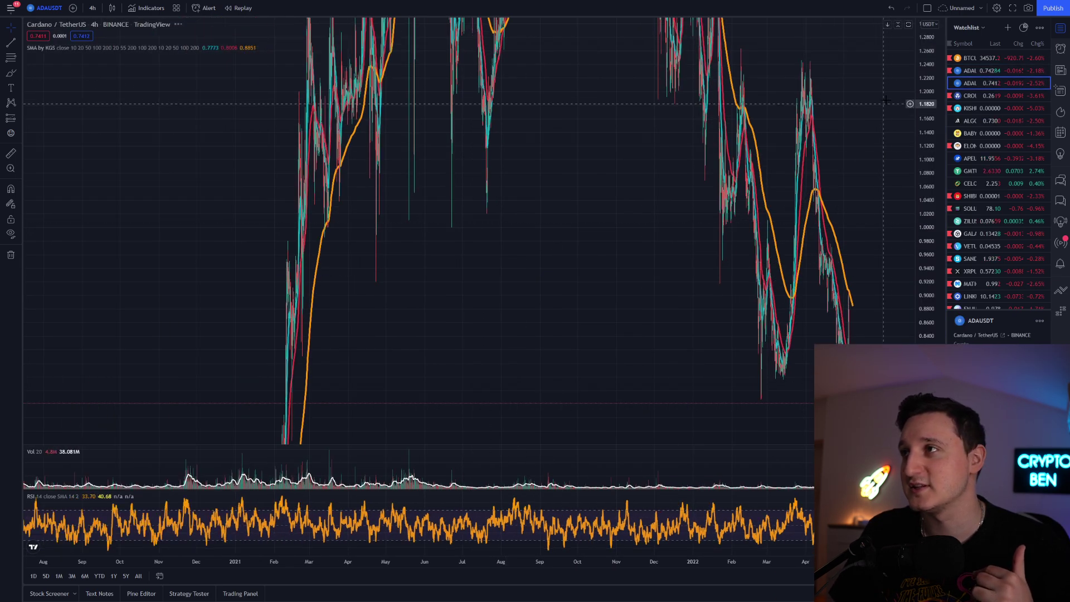
{"action": "left_click", "coordinate": [92, 8]}
{"action": "left_click", "coordinate": [121, 286]}
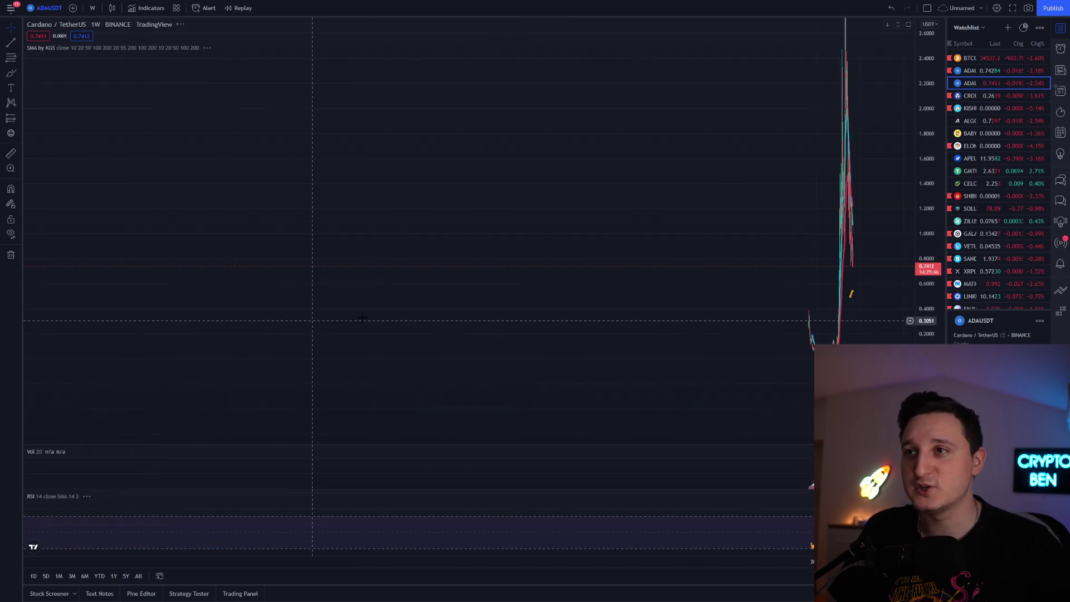
{"action": "scroll", "coordinate": [713, 314], "scroll_direction": "up", "scroll_amount": 5}
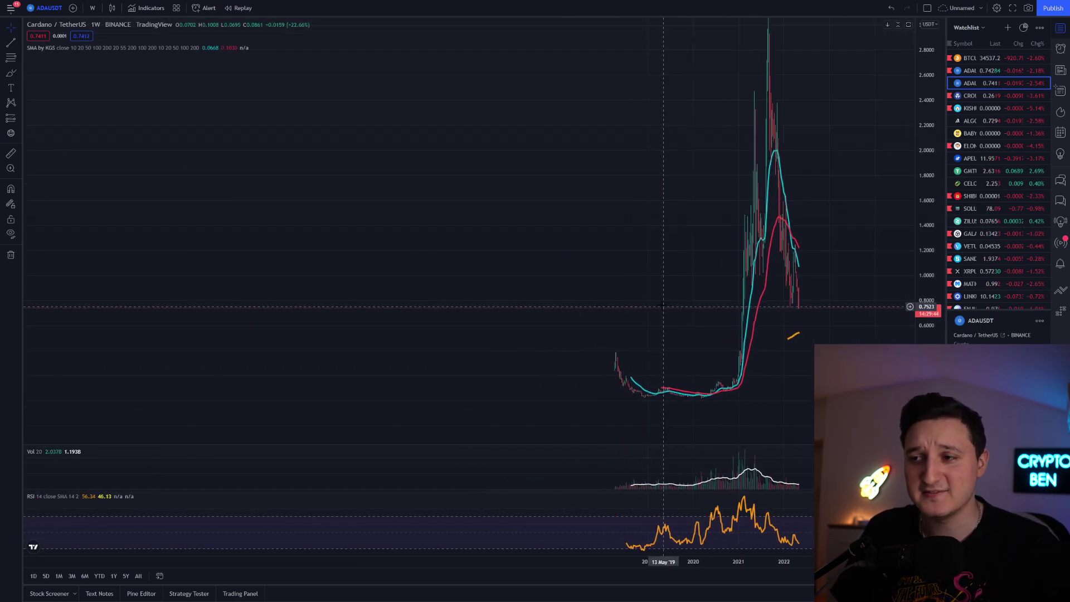
{"action": "scroll", "coordinate": [578, 315], "scroll_direction": "up", "scroll_amount": 4}
{"action": "left_click_drag", "start_coordinate": [137, 379], "coordinate": [313, 379]}
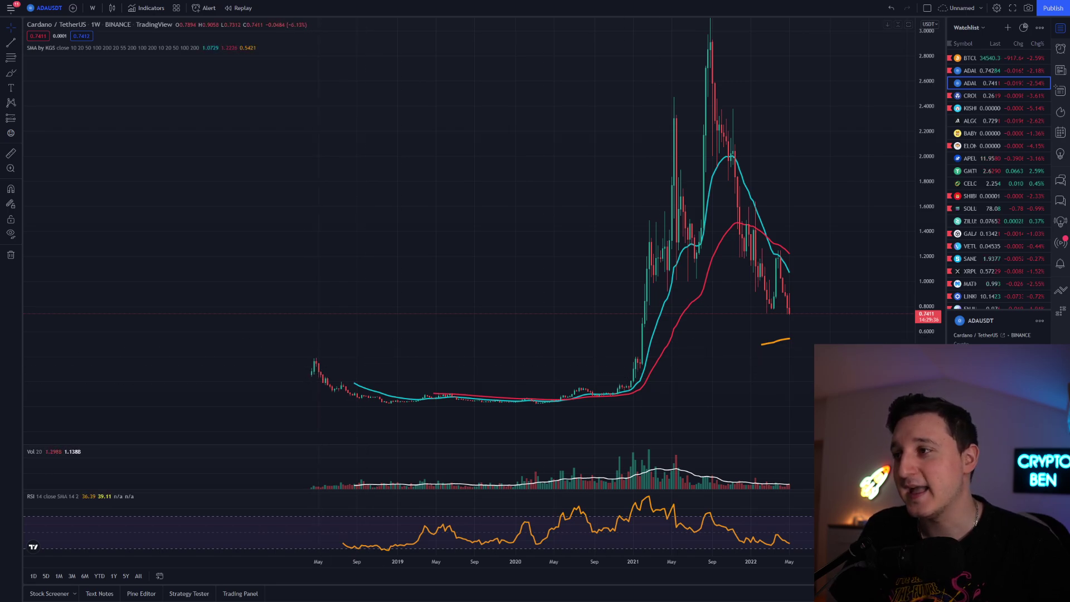
{"action": "left_click_drag", "start_coordinate": [314, 378], "coordinate": [490, 218]}
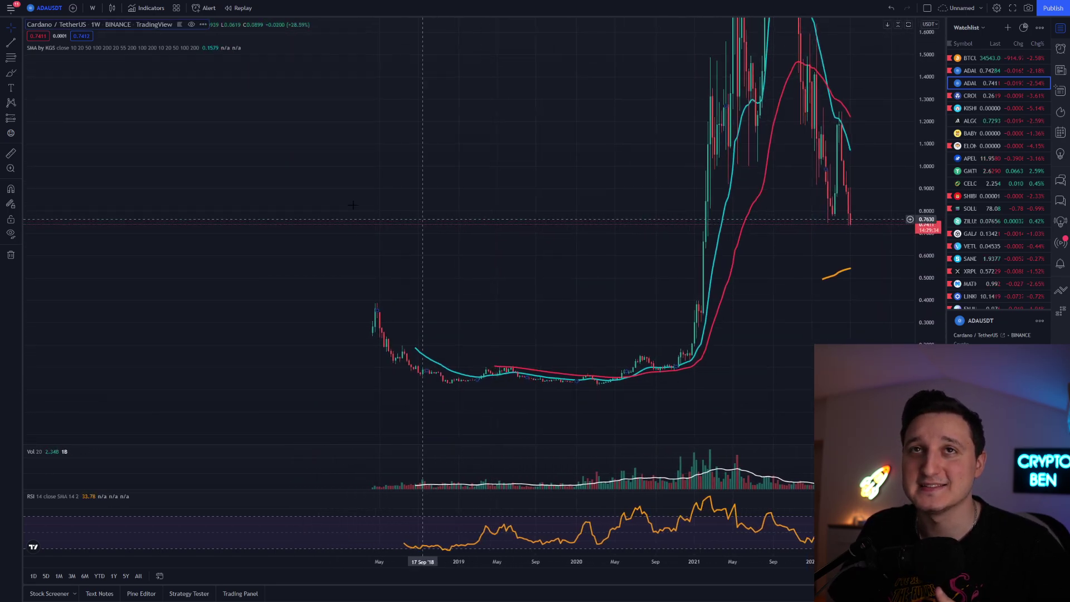
Measure the weekly chart's price decline from the 30 April 2018 peak to the 17 December 2018 low
{"action": "left_click", "coordinate": [13, 157]}
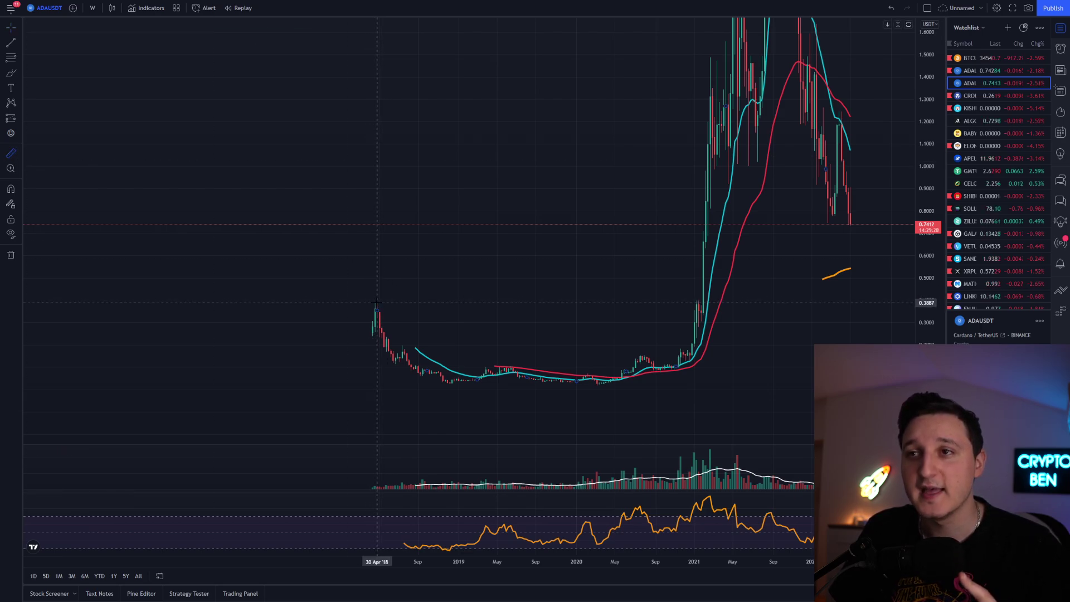
{"action": "left_click", "coordinate": [377, 304]}
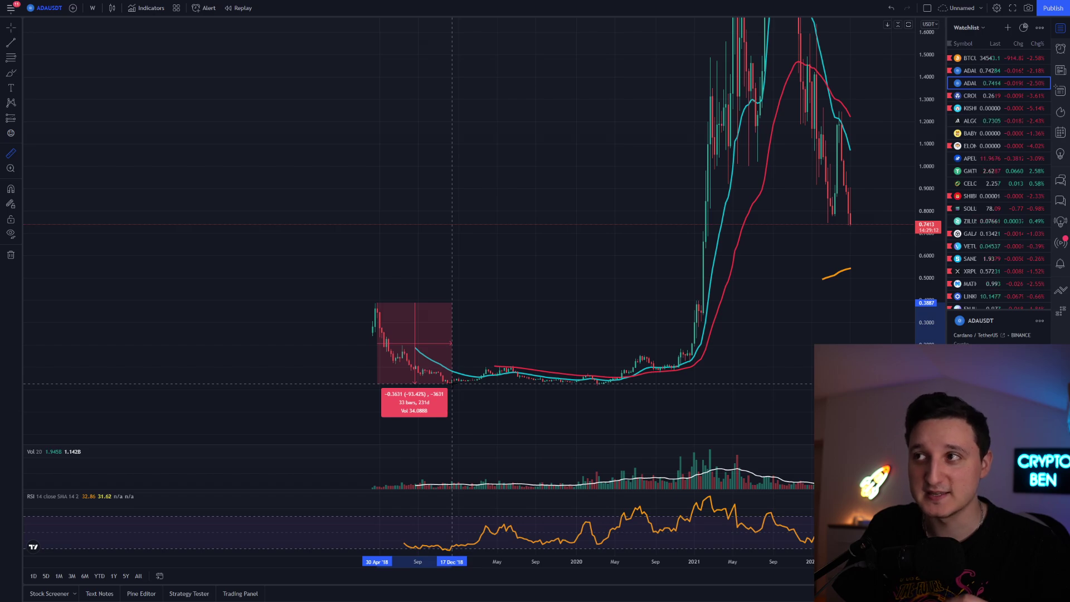
{"action": "left_click", "coordinate": [453, 388]}
{"action": "scroll", "coordinate": [815, 206], "scroll_direction": "up", "scroll_amount": 5}
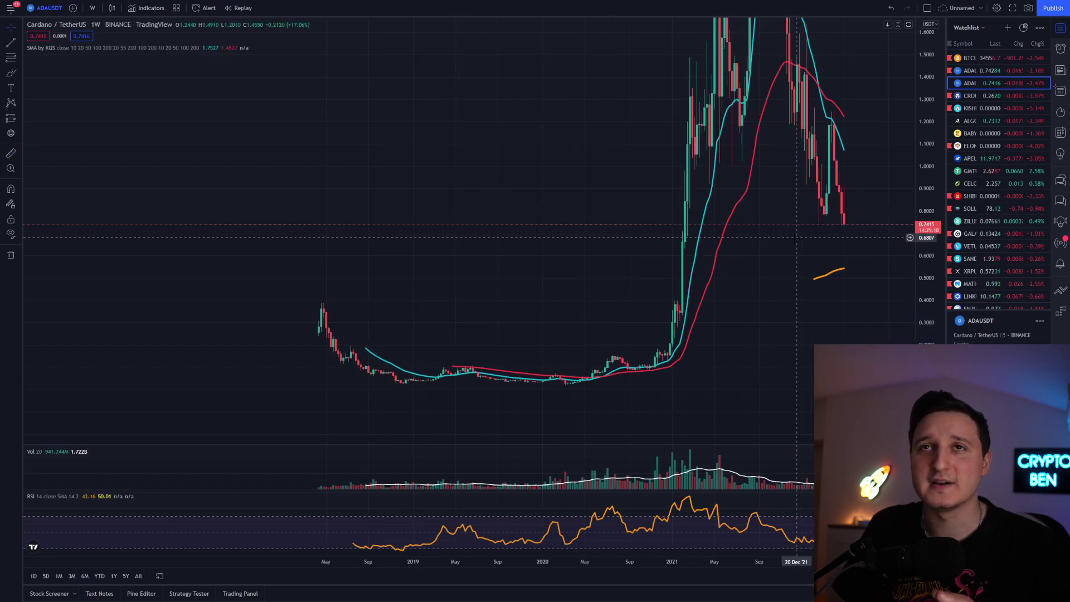
Return to the Kraken ADAUSDT chart and set its interval to 4 hours, showing history back to late 2020
{"action": "left_click_drag", "start_coordinate": [925, 99], "coordinate": [925, 124]}
{"action": "left_click", "coordinate": [983, 71]}
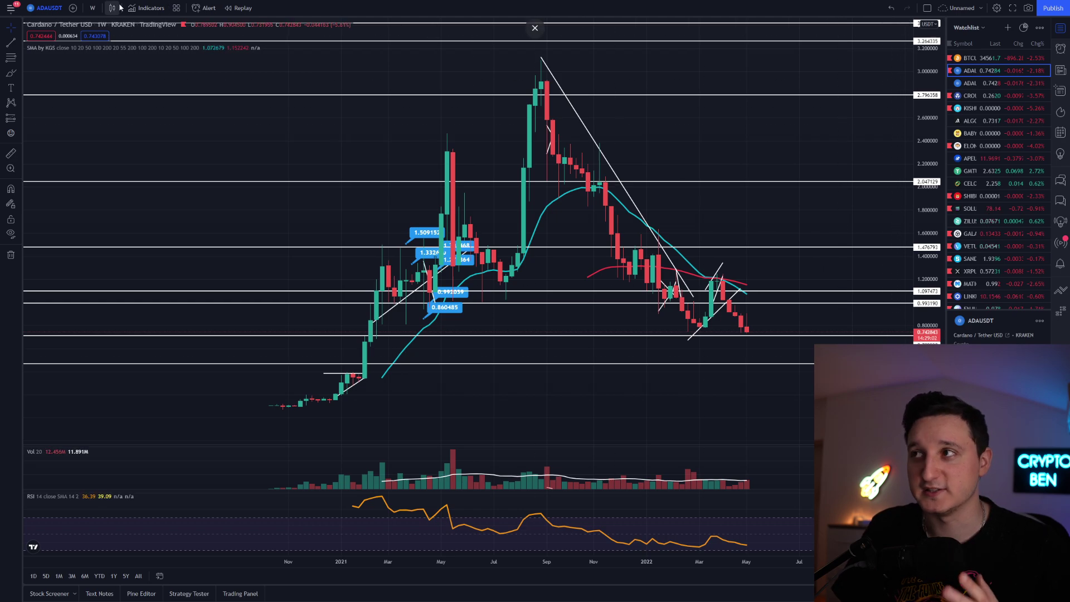
{"action": "left_click", "coordinate": [93, 8]}
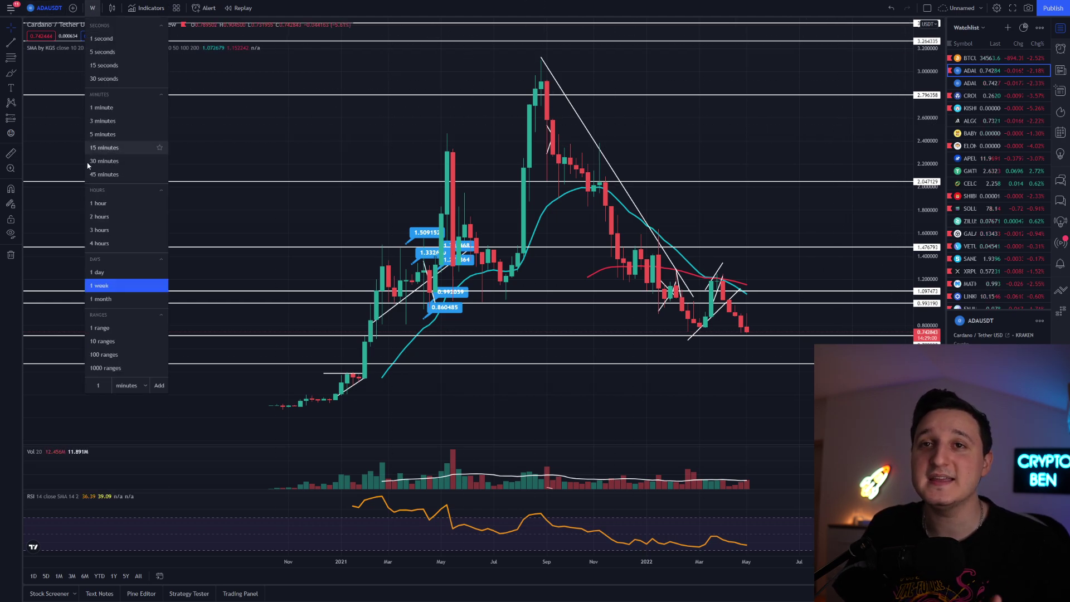
{"action": "left_click", "coordinate": [110, 249]}
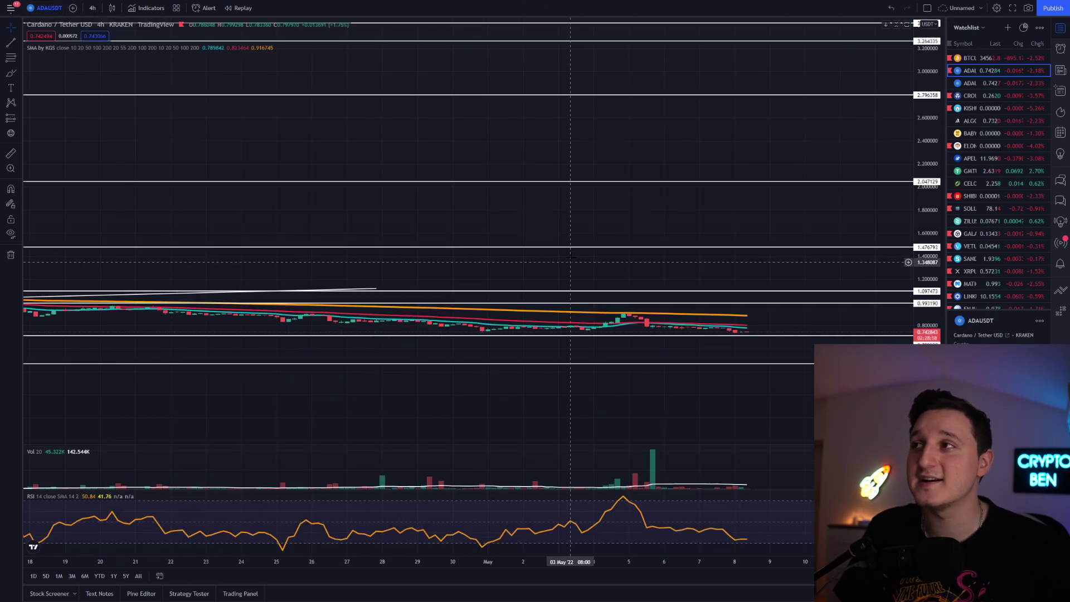
{"action": "scroll", "coordinate": [539, 268], "scroll_direction": "down", "scroll_amount": 10}
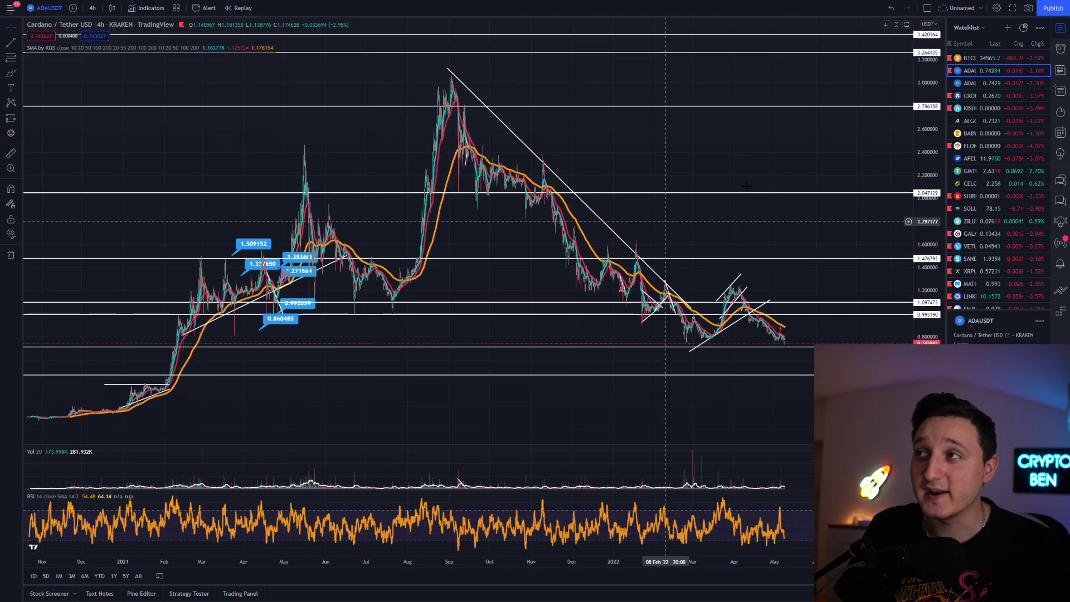
Open the Coinbase BTCUSD chart and examine the recent price against the trendlines and horizontal support levels below it
{"action": "left_click", "coordinate": [970, 58]}
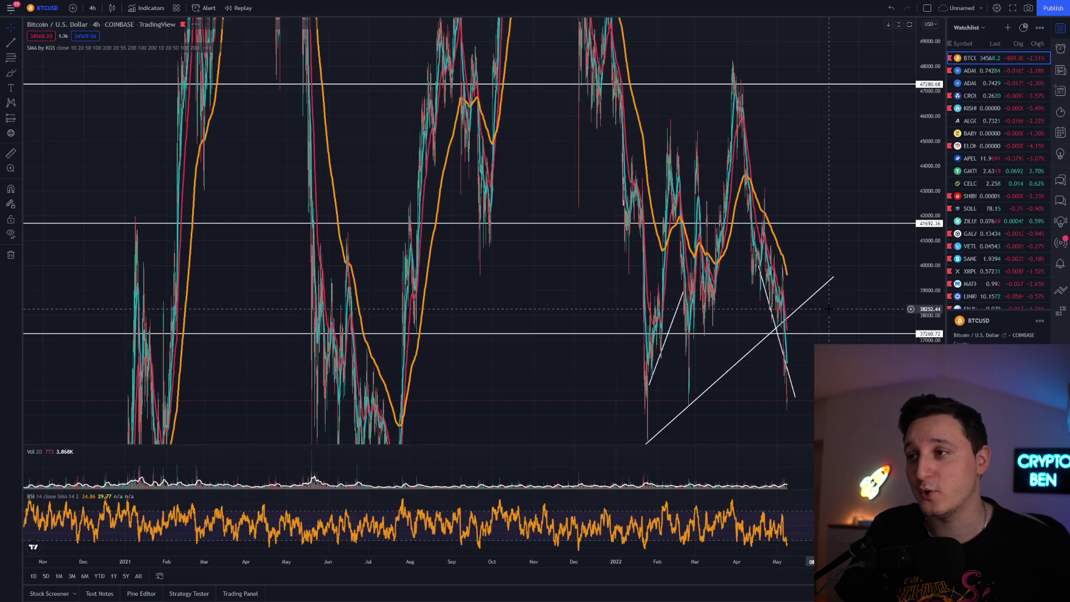
{"action": "left_click_drag", "start_coordinate": [825, 139], "coordinate": [697, 167]}
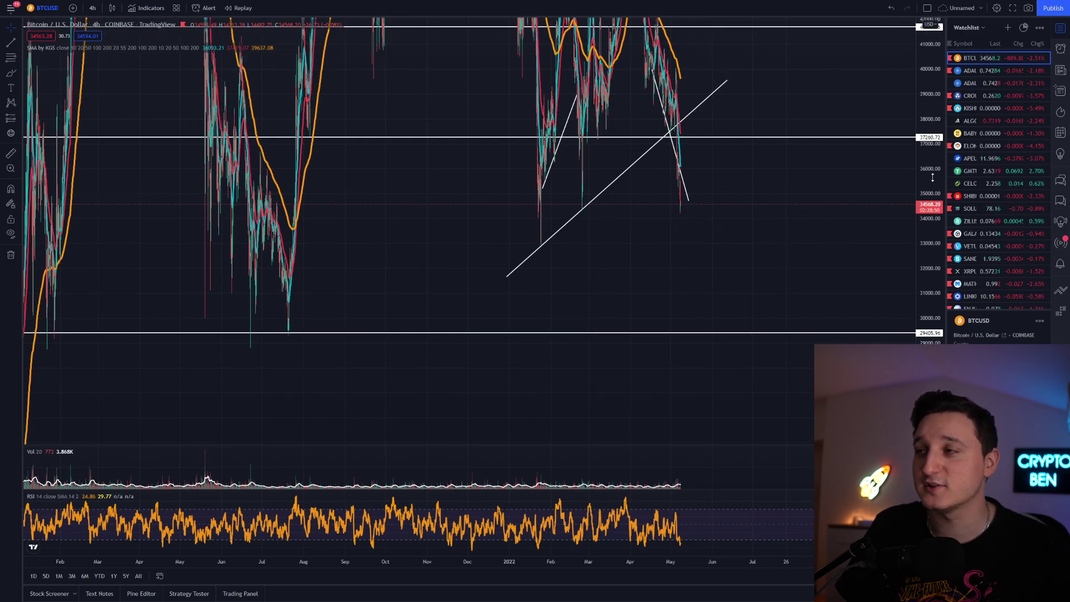
{"action": "key", "text": "alt+r"}
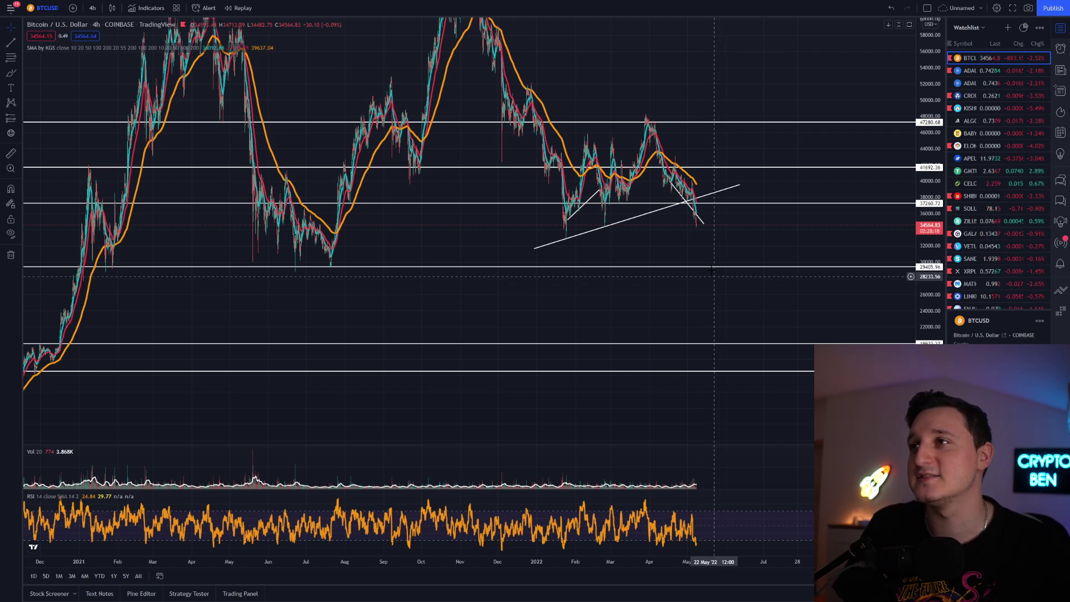
{"action": "key", "text": "alt+r"}
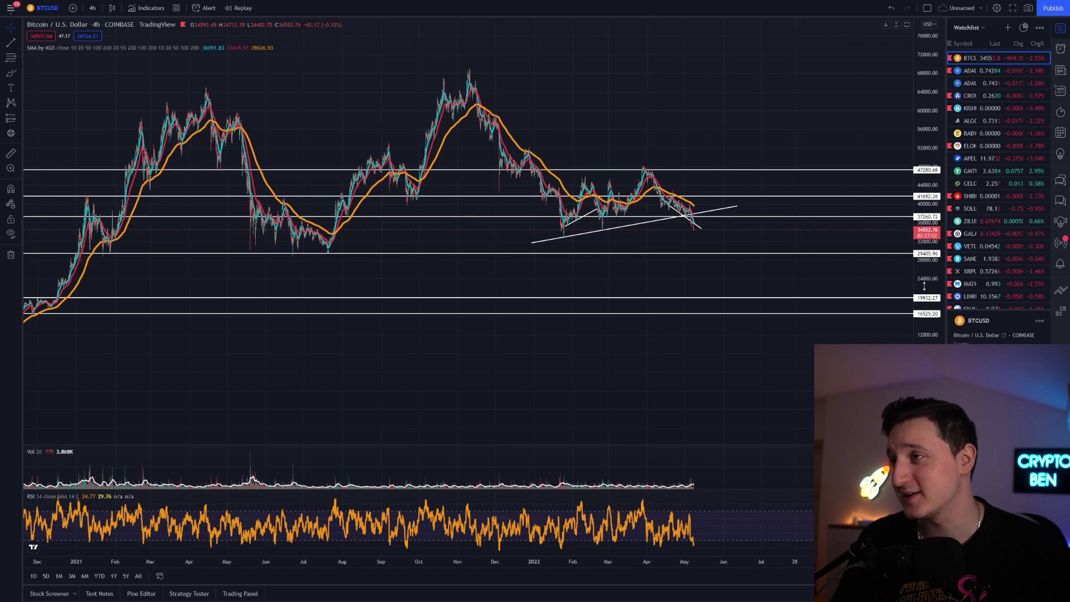
{"action": "left_click_drag", "start_coordinate": [928, 251], "coordinate": [928, 190]}
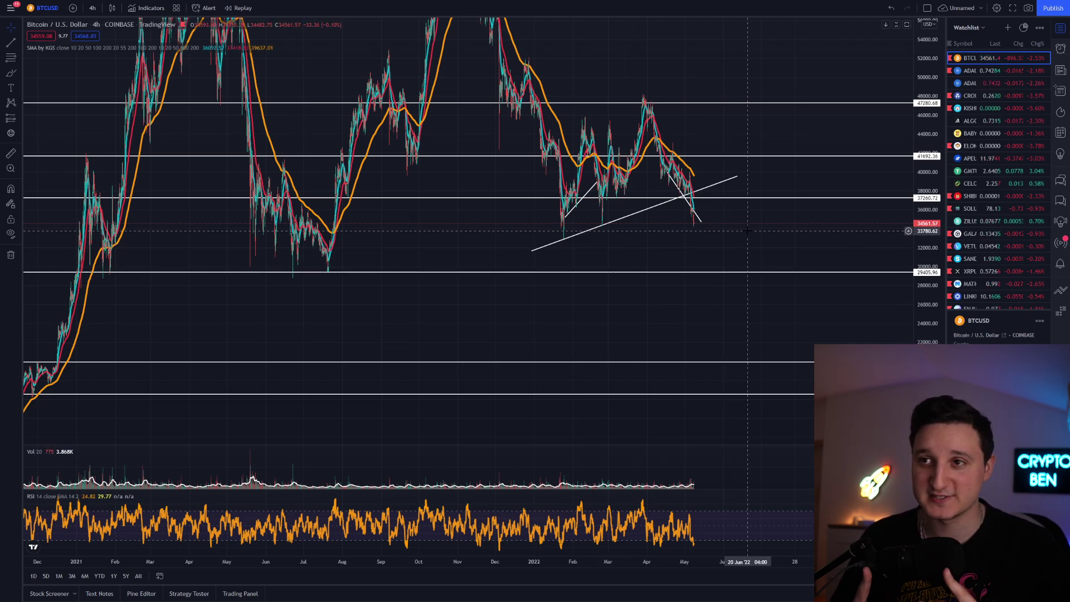
Measure Bitcoin's potential drop from the current price to the horizontal support line at 29405.96
{"action": "scroll", "coordinate": [748, 230], "scroll_direction": "up", "scroll_amount": 3}
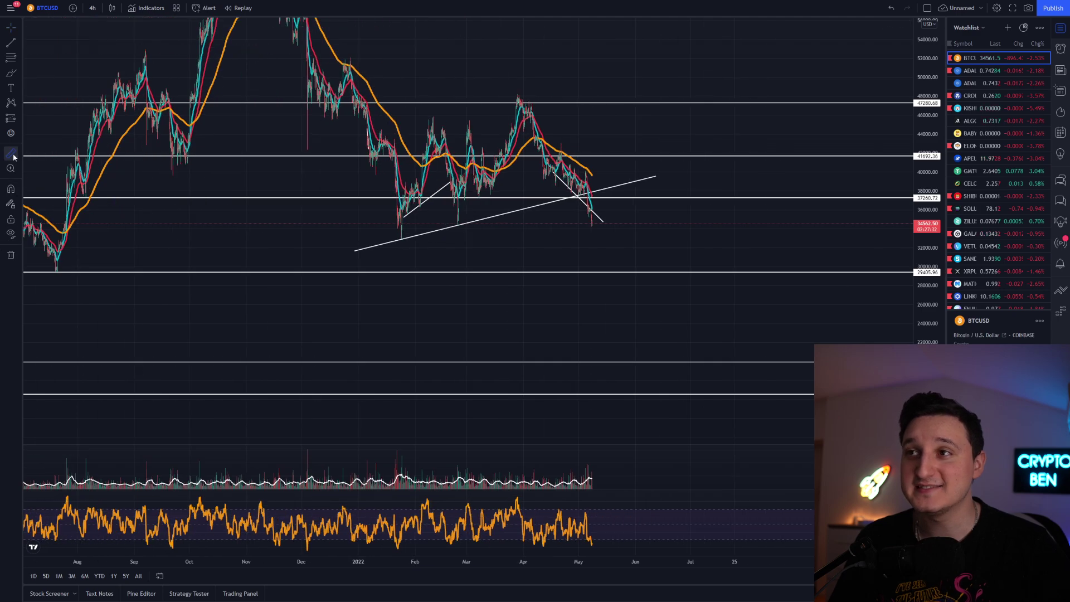
{"action": "left_click", "coordinate": [594, 222], "text": "shift"}
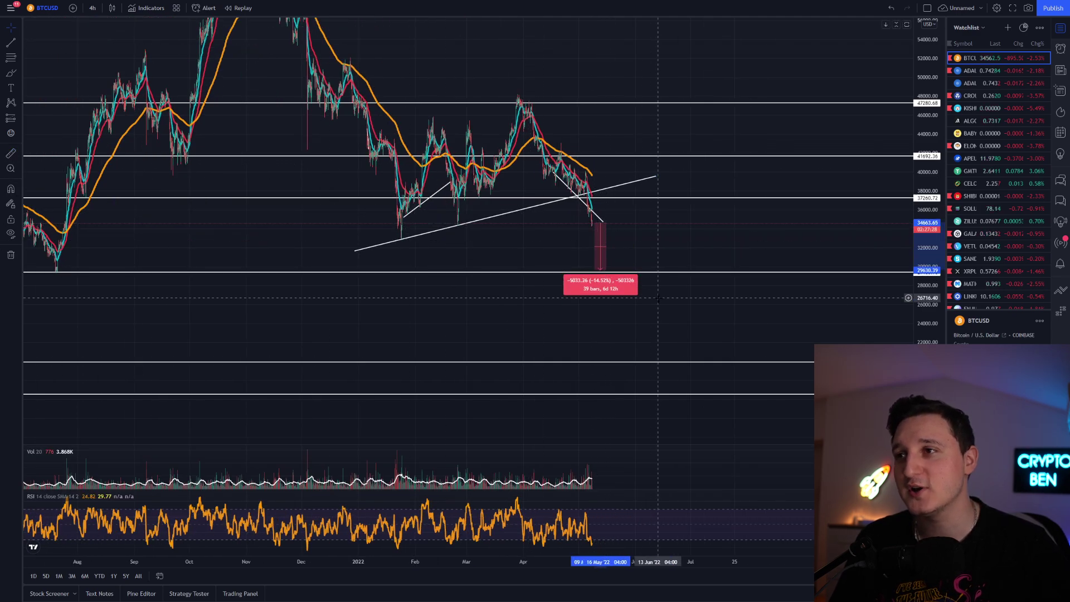
{"action": "left_click", "coordinate": [610, 275]}
Reopen the Kraken ADAUSDT chart and measure the potential drop from the current price to about 0.41, below the 0.469368 support line
{"action": "left_click", "coordinate": [990, 70]}
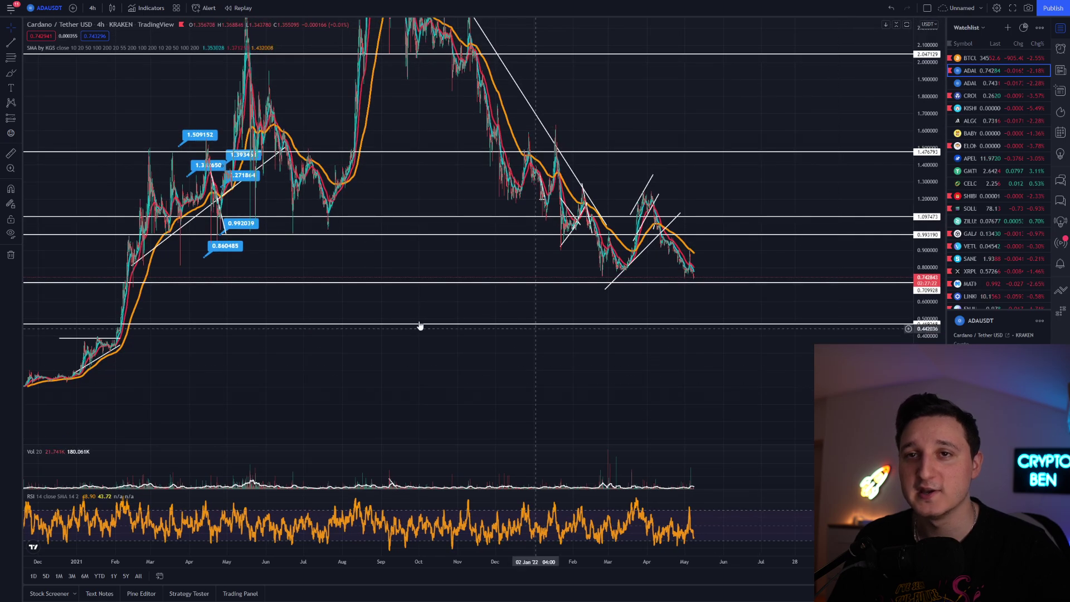
{"action": "scroll", "coordinate": [256, 259], "scroll_direction": "left", "scroll_amount": 5}
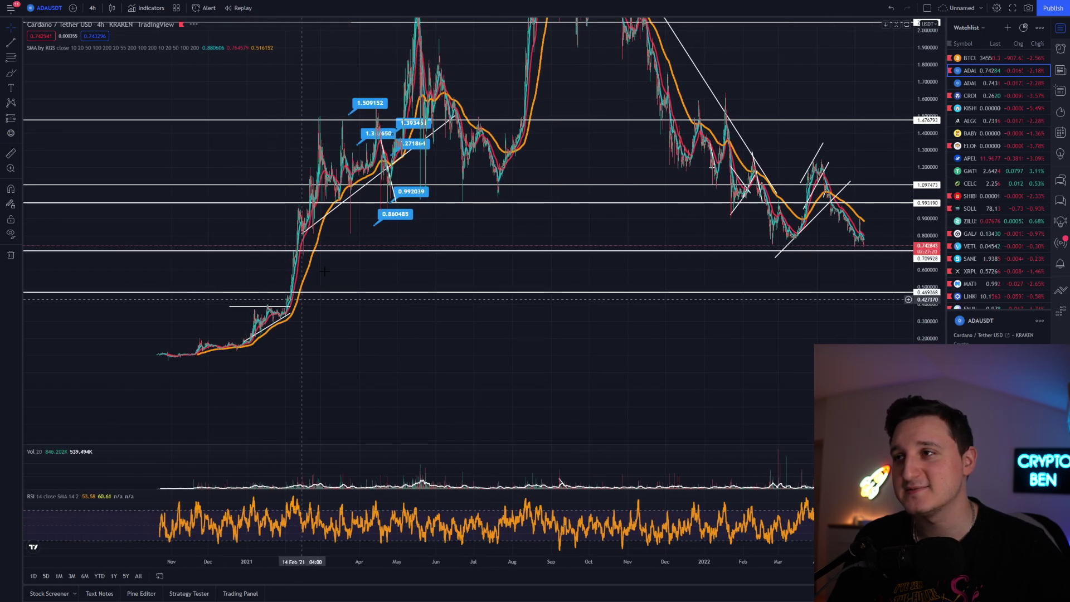
{"action": "scroll", "coordinate": [275, 270], "scroll_direction": "right", "scroll_amount": 3}
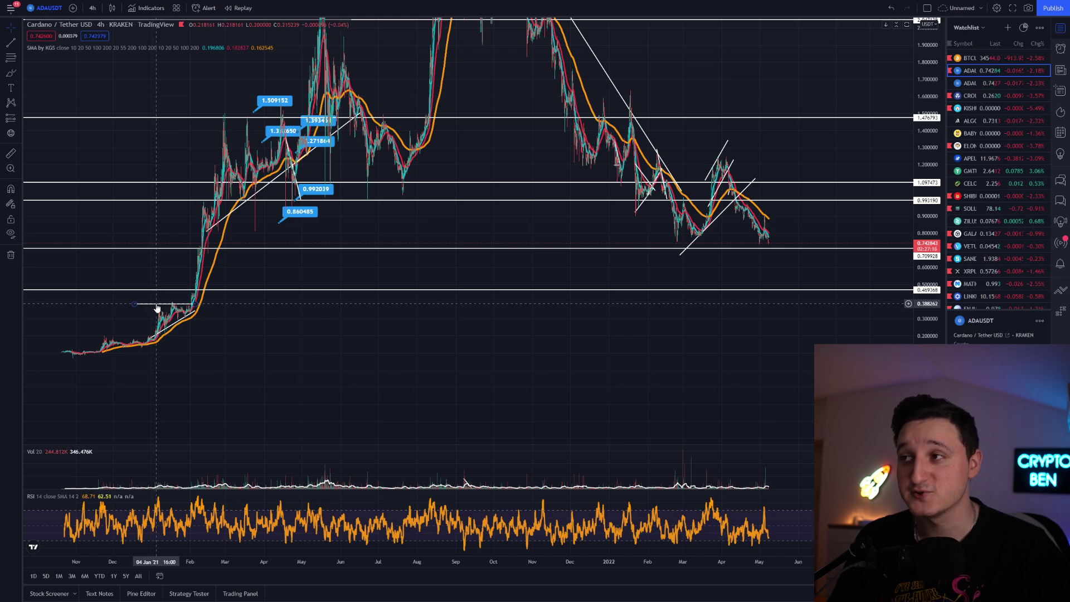
{"action": "left_click", "coordinate": [11, 155]}
{"action": "left_click", "coordinate": [769, 244]}
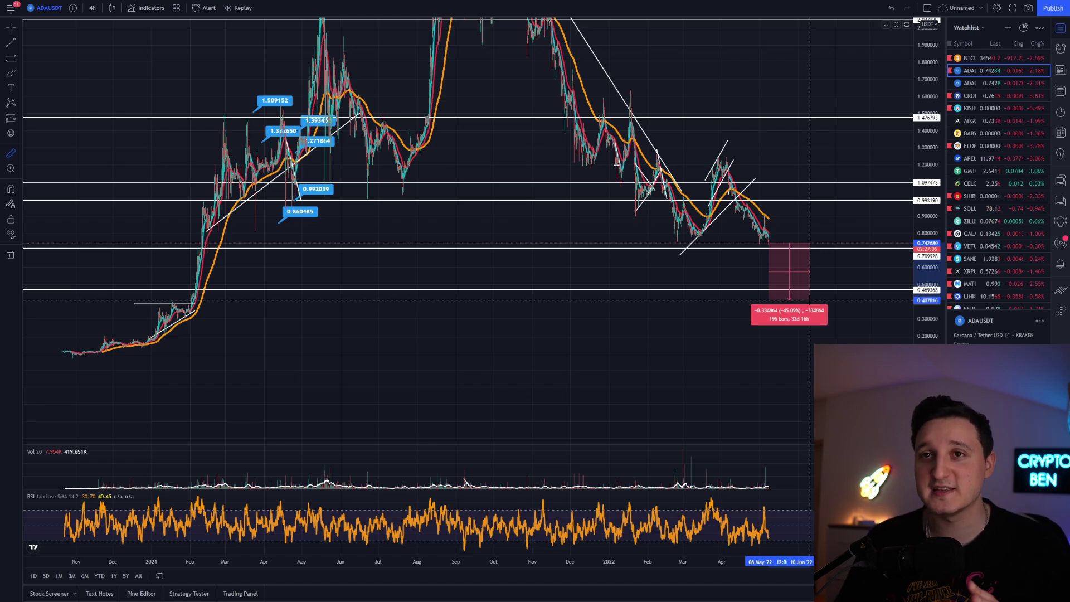
{"action": "key", "text": "Escape"}
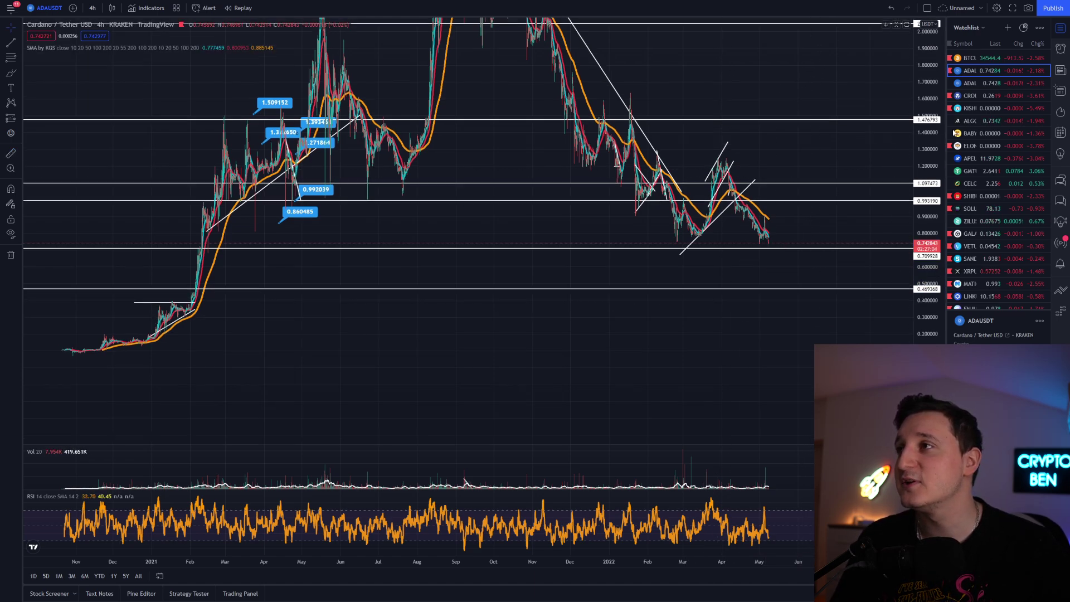
Measure Cardano's potential total decline from the late-August 2021 peak to about 0.43, just below the lowest horizontal support line
{"action": "scroll", "coordinate": [993, 168], "scroll_direction": "down", "scroll_amount": 3}
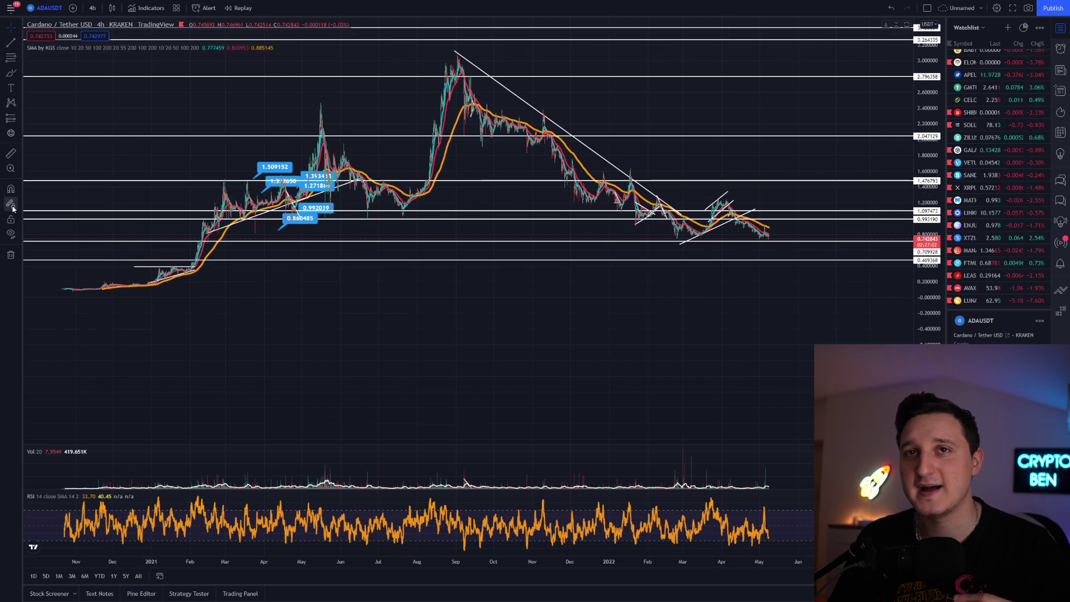
{"action": "left_click", "coordinate": [10, 153]}
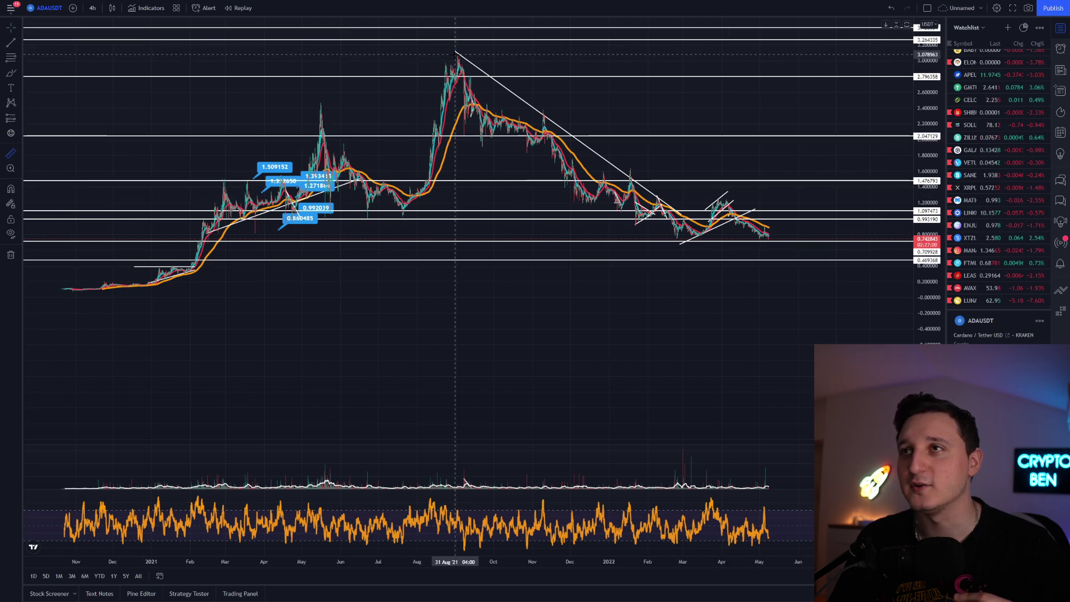
{"action": "left_click", "coordinate": [449, 54]}
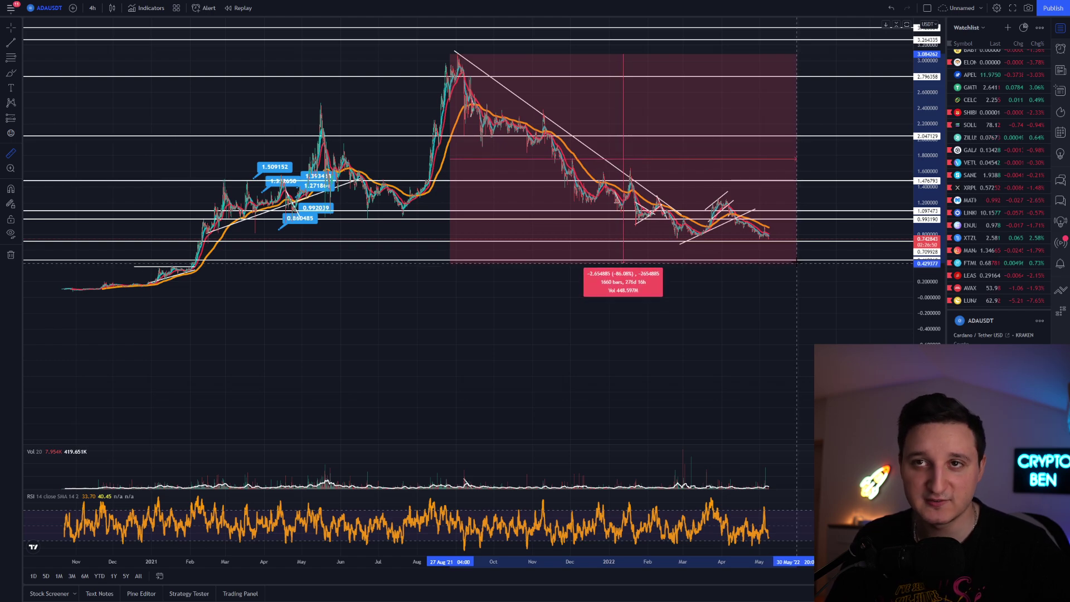
{"action": "key", "text": "Escape"}
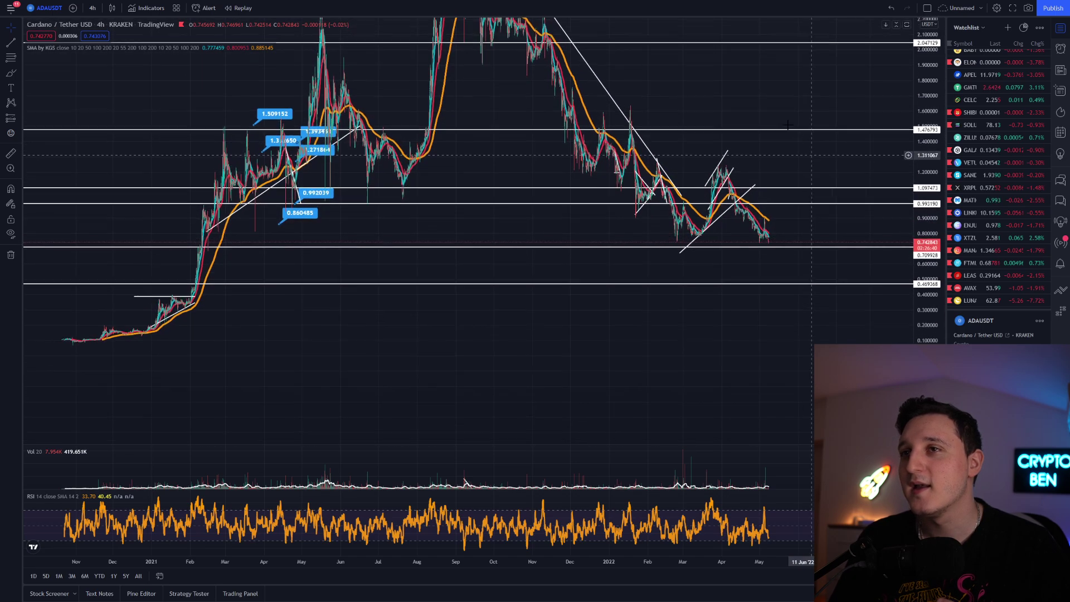
Switch from the Kraken Cardano chart to the Binance ADAUSDT chart in the watchlist
{"action": "left_click_drag", "start_coordinate": [787, 125], "coordinate": [794, 333]}
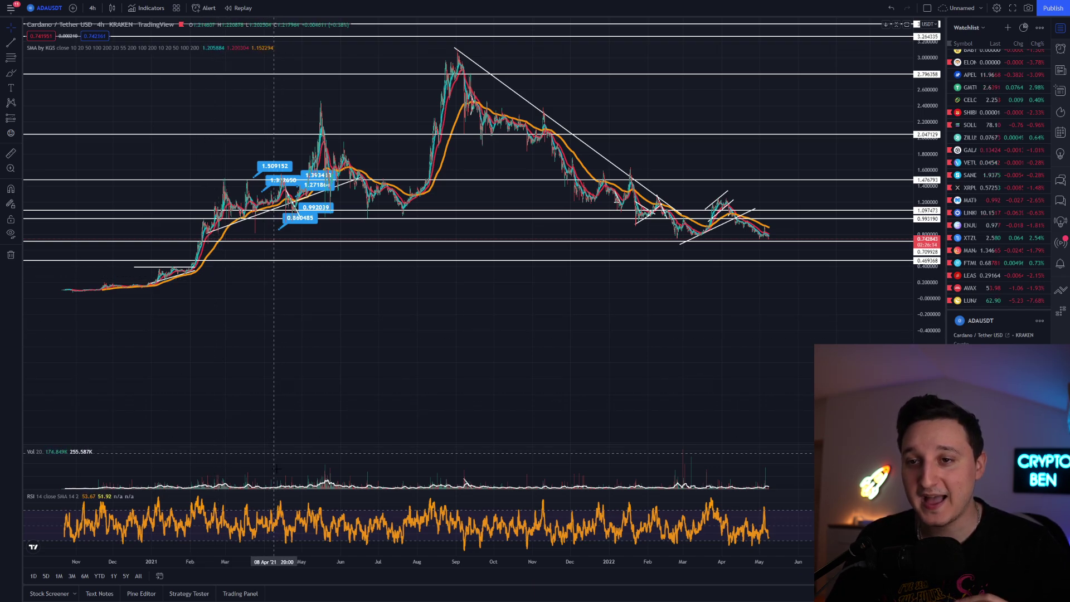
{"action": "scroll", "coordinate": [985, 87], "scroll_direction": "up", "scroll_amount": 3}
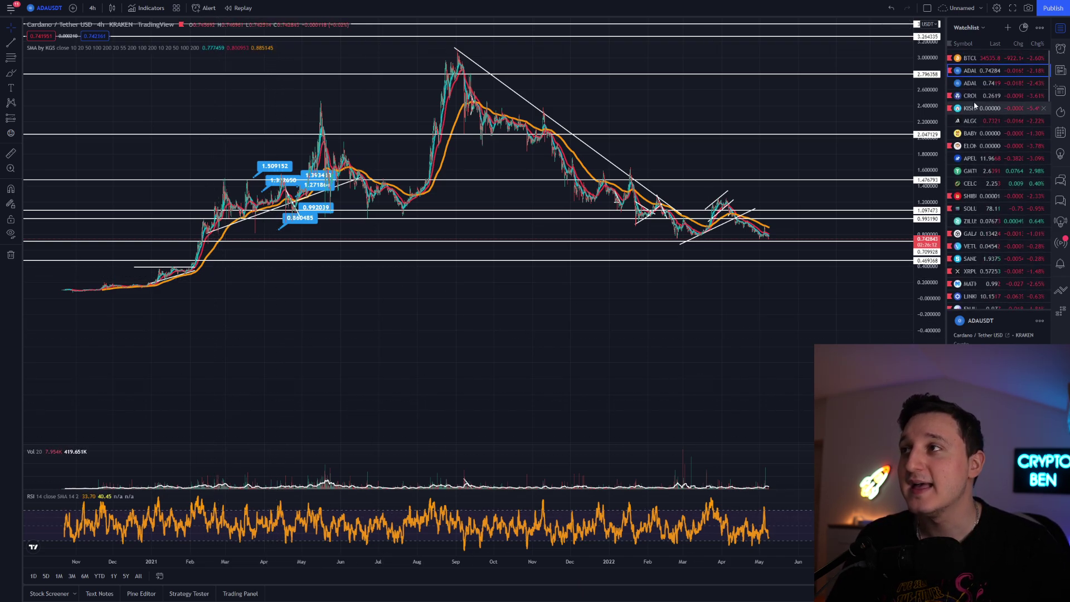
{"action": "left_click", "coordinate": [981, 83]}
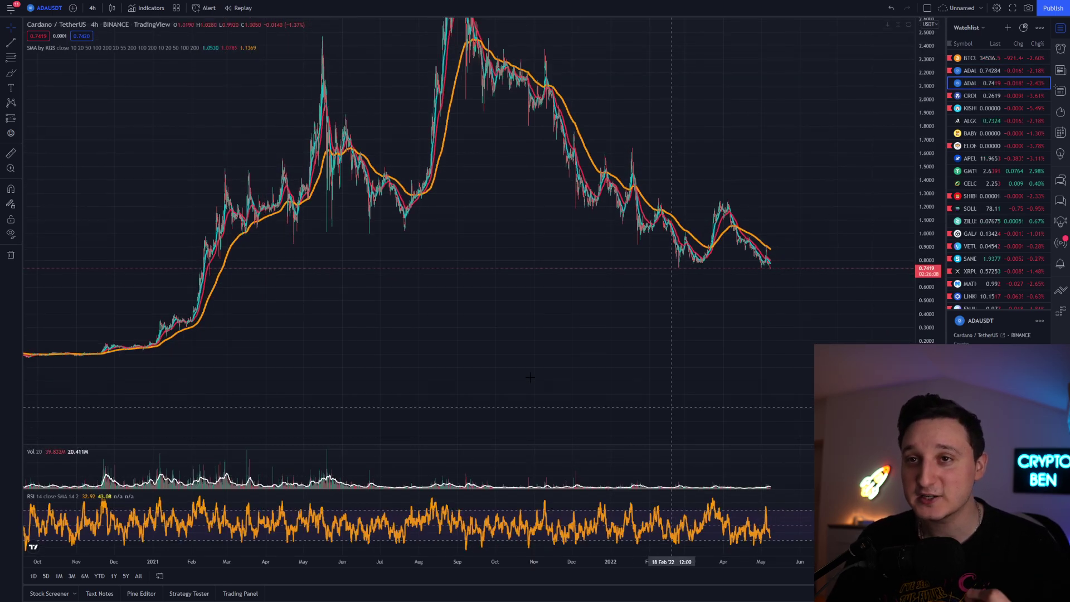
Set the Binance ADAUSDT chart to the 1-week interval
{"action": "left_click_drag", "start_coordinate": [340, 351], "coordinate": [495, 350]}
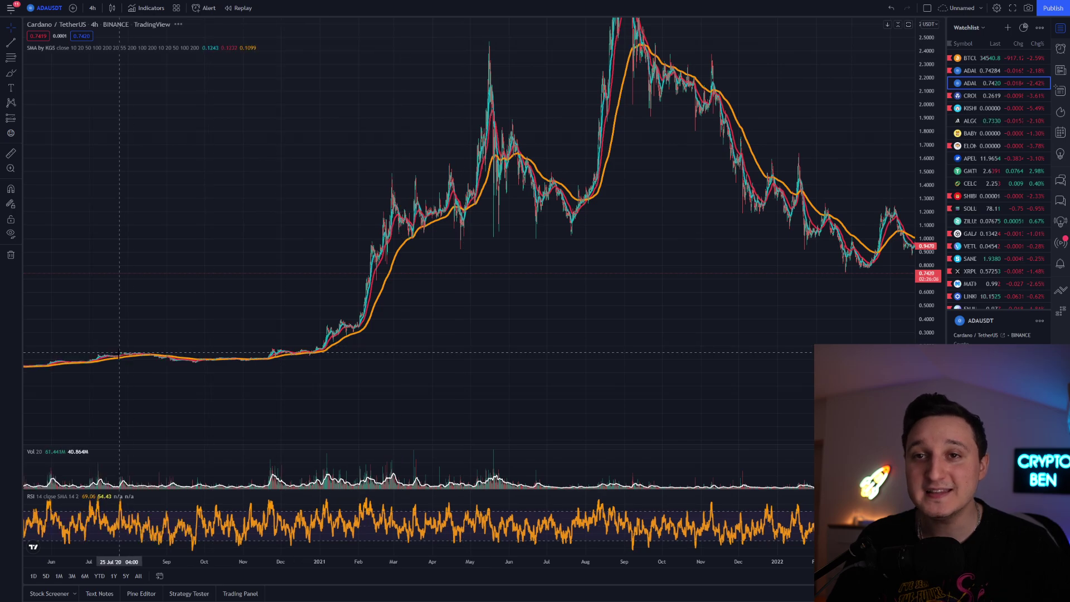
{"action": "left_click_drag", "start_coordinate": [184, 391], "coordinate": [384, 398]}
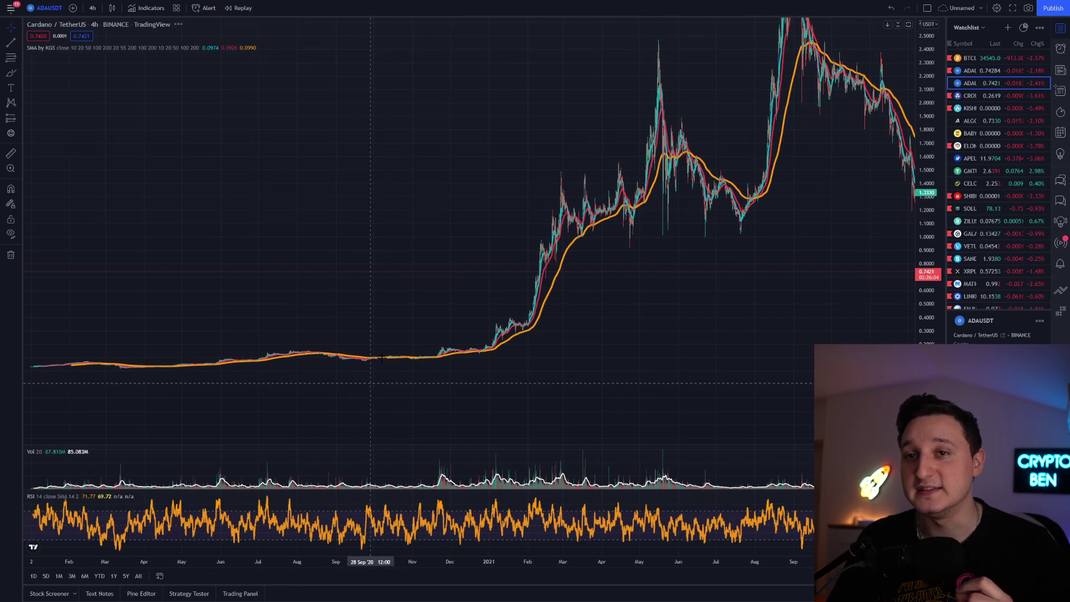
{"action": "left_click", "coordinate": [93, 7]}
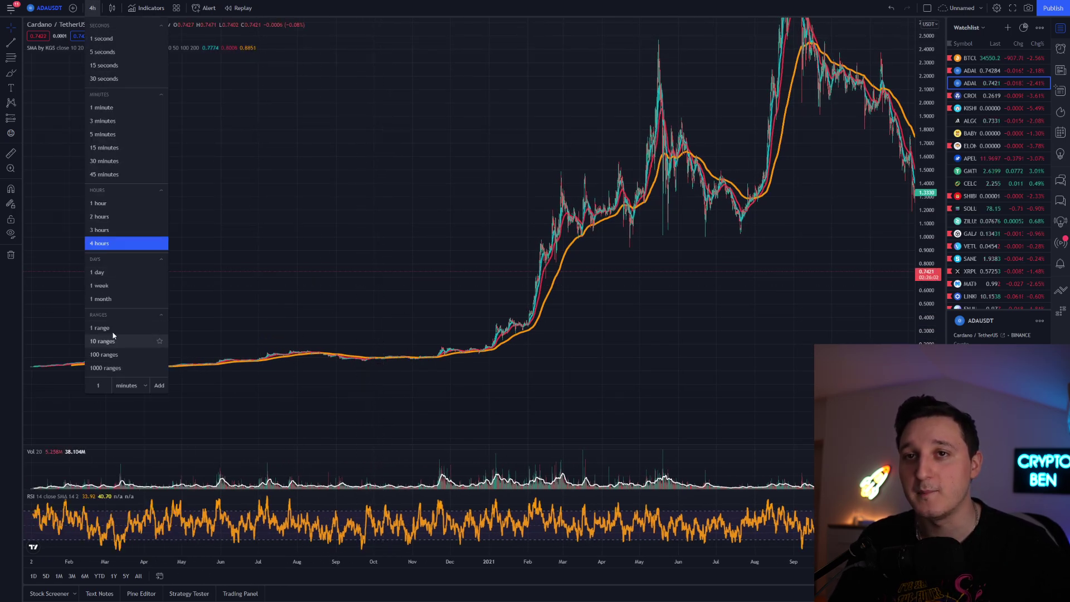
{"action": "left_click", "coordinate": [100, 285]}
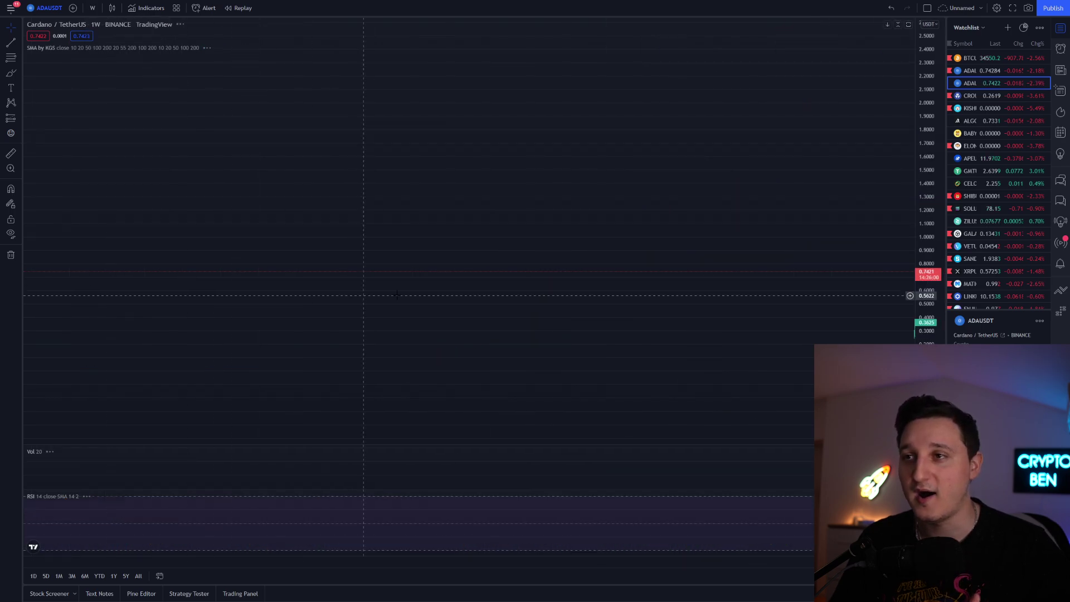
Examine Cardano's full weekly price history on Binance, from the 2018 decline through the 2021 peak to the 2022 drop
{"action": "left_click_drag", "start_coordinate": [699, 190], "coordinate": [170, 231]}
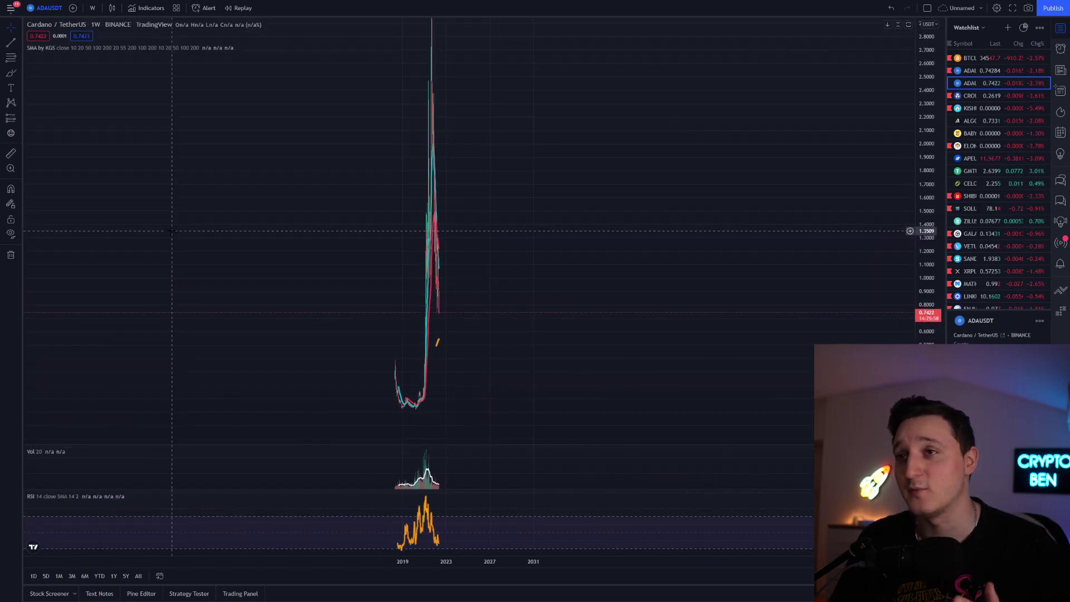
{"action": "left_click_drag", "start_coordinate": [454, 149], "coordinate": [179, 148]}
{"action": "scroll", "coordinate": [583, 219], "scroll_direction": "up", "scroll_amount": 3}
{"action": "left_click_drag", "start_coordinate": [583, 219], "coordinate": [684, 217]}
{"action": "scroll", "coordinate": [683, 218], "scroll_direction": "up", "scroll_amount": 3}
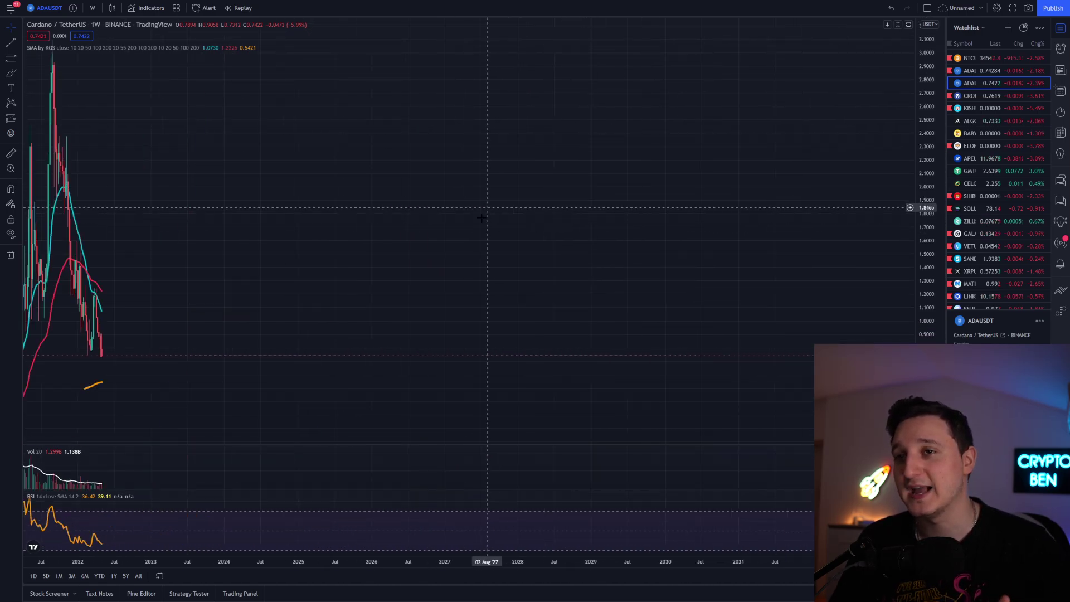
{"action": "left_click_drag", "start_coordinate": [286, 195], "coordinate": [569, 187]}
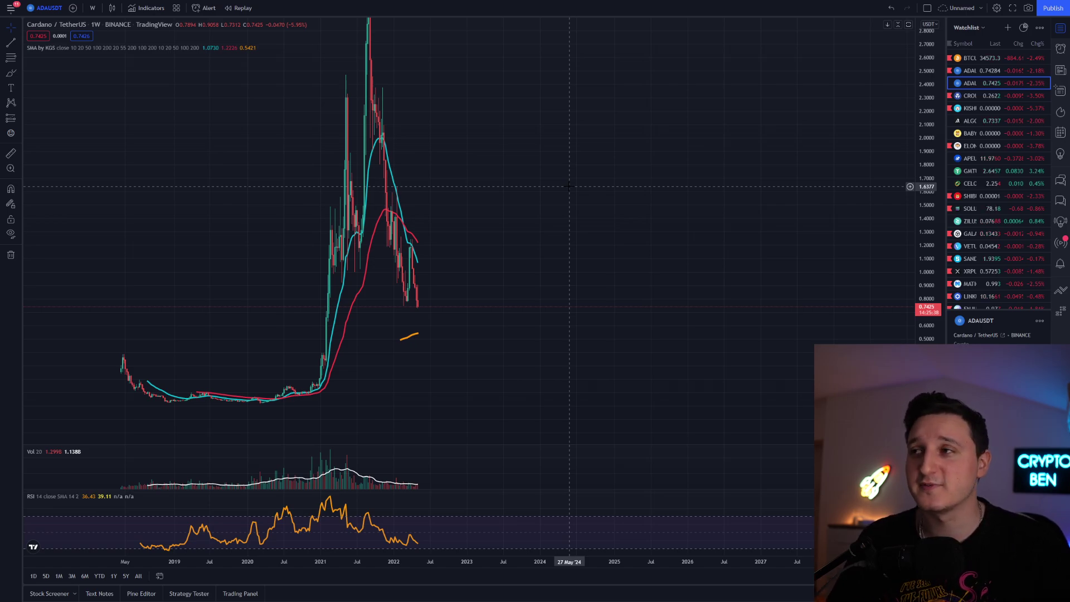
{"action": "left_click_drag", "start_coordinate": [910, 53], "coordinate": [911, 290]}
{"action": "left_click_drag", "start_coordinate": [399, 140], "coordinate": [301, 165]}
{"action": "scroll", "coordinate": [471, 166], "scroll_direction": "up", "scroll_amount": 3}
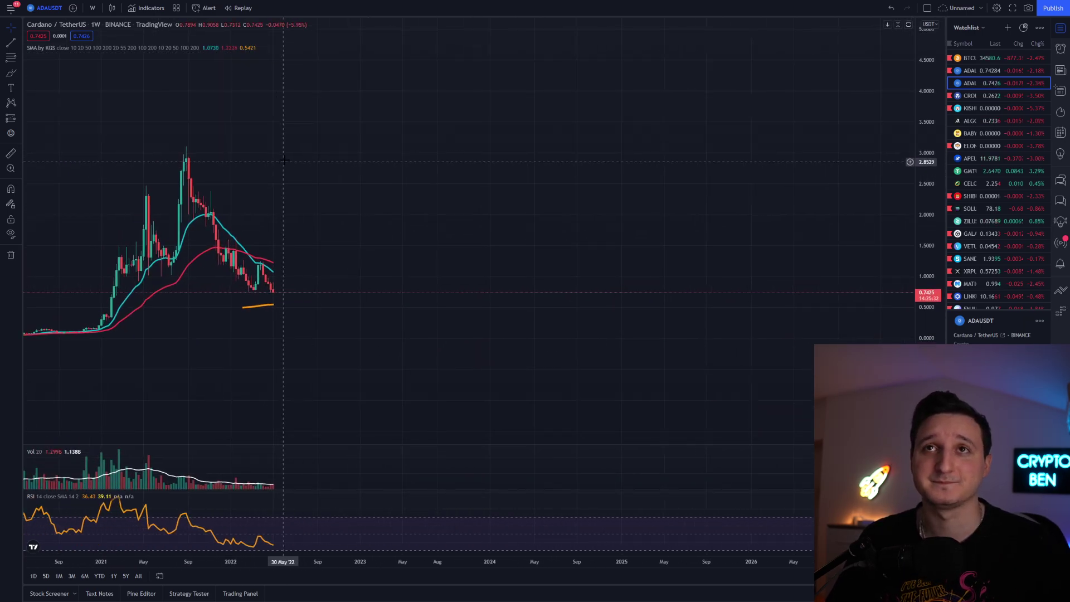
Reopen the Kraken ADAUSDT chart and measure the rise from the January 2021 level of about 0.38 to about 3.09
{"action": "left_click", "coordinate": [990, 72]}
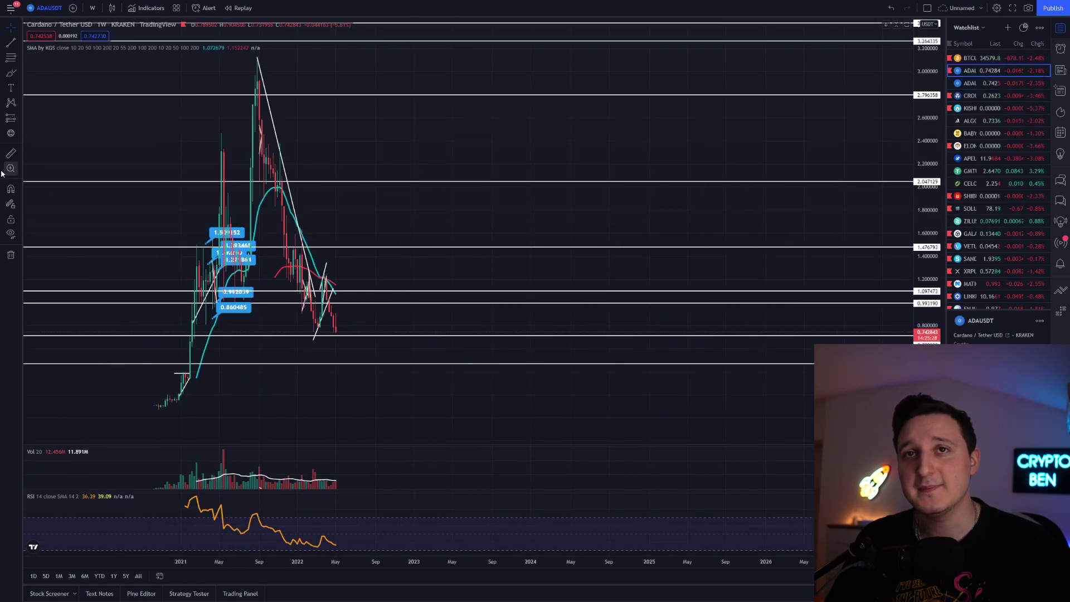
{"action": "left_click", "coordinate": [11, 152]}
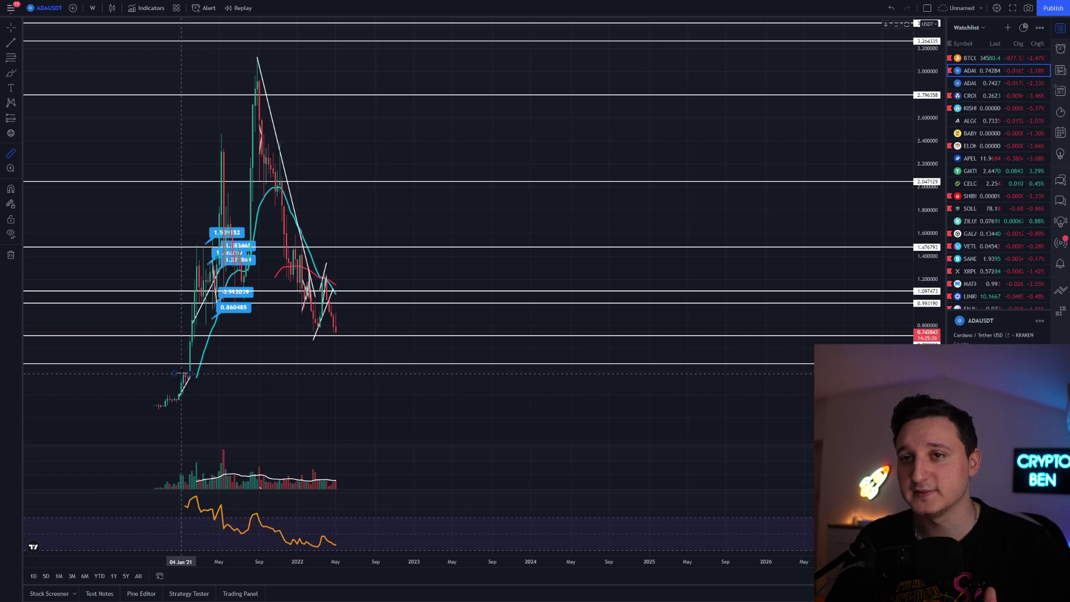
{"action": "left_click", "coordinate": [182, 373]}
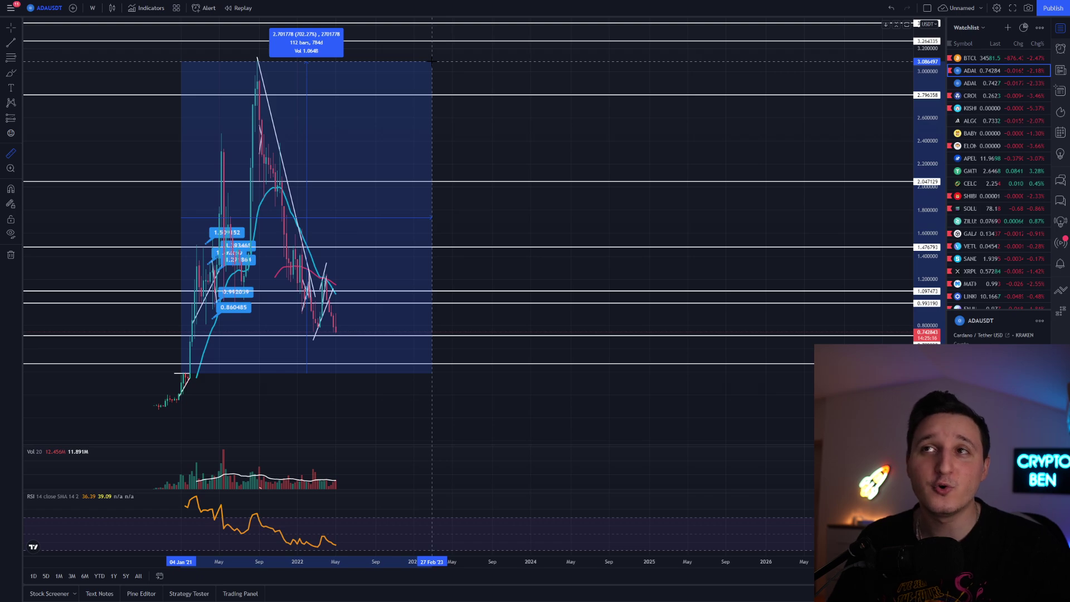
Clear the measurement and measure Cardano's potential rise from the January 2021 level of about 0.37 to about 4.99
{"action": "left_click_drag", "start_coordinate": [924, 103], "coordinate": [907, 319]}
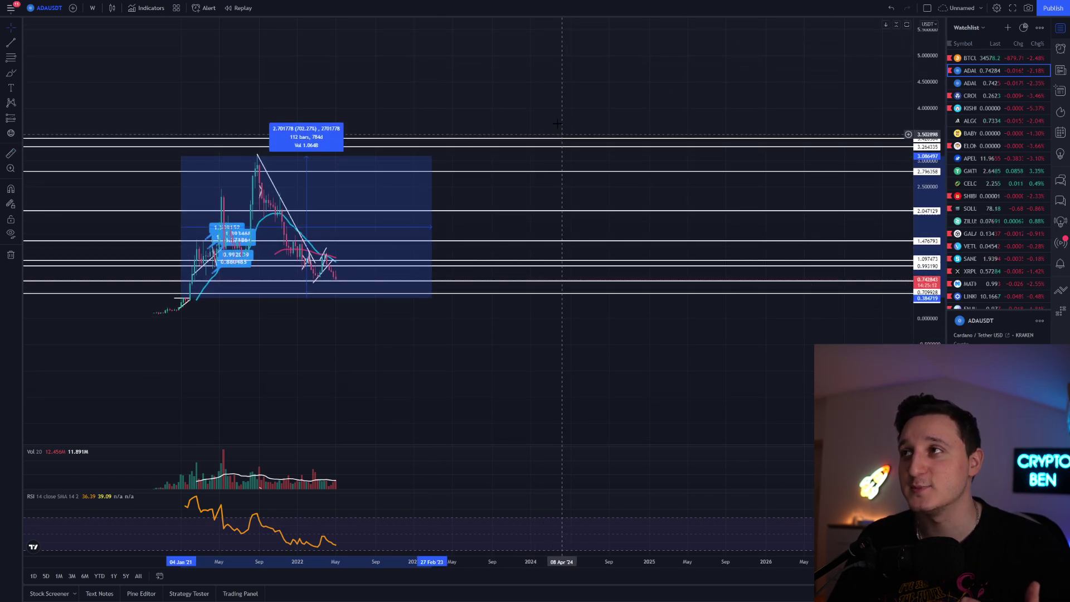
{"action": "key", "text": "Escape"}
{"action": "left_click", "coordinate": [10, 155]}
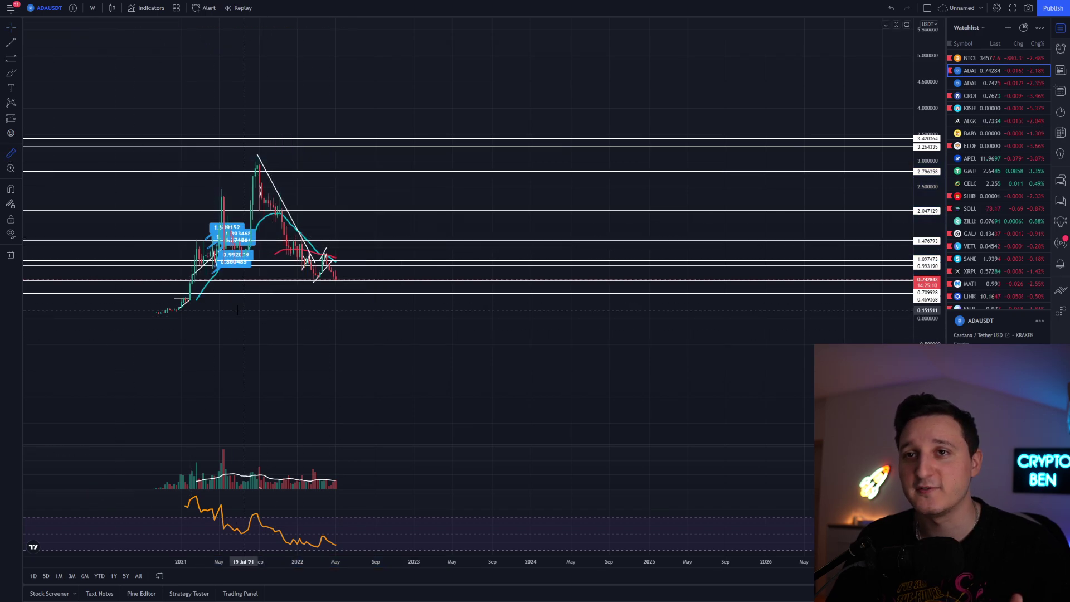
{"action": "left_click", "coordinate": [186, 298]}
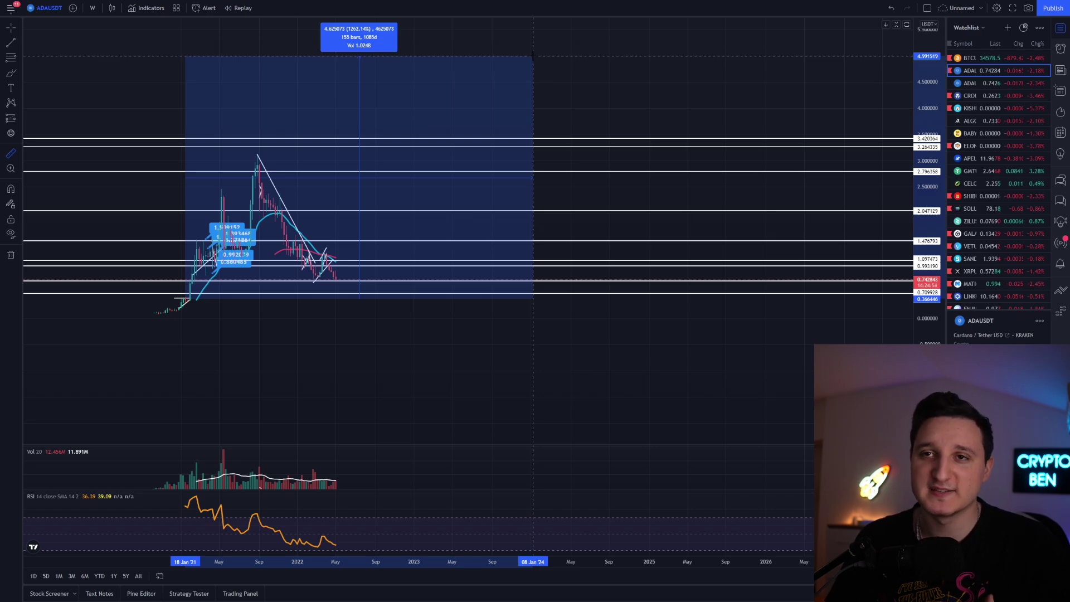
{"action": "left_click", "coordinate": [559, 75]}
Examine Cardano's weekly decline from the 2021 peak against the horizontal support lines on the Kraken chart
{"action": "left_click_drag", "start_coordinate": [222, 312], "coordinate": [418, 326]}
{"action": "left_click_drag", "start_coordinate": [927, 156], "coordinate": [927, 193]}
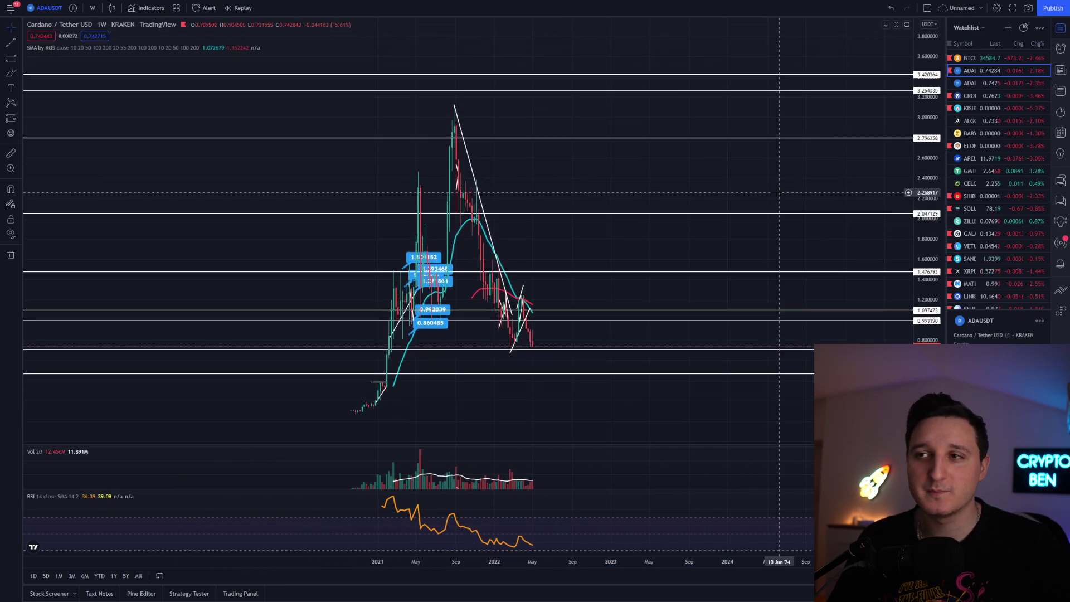
{"action": "left_click_drag", "start_coordinate": [533, 402], "coordinate": [545, 365]}
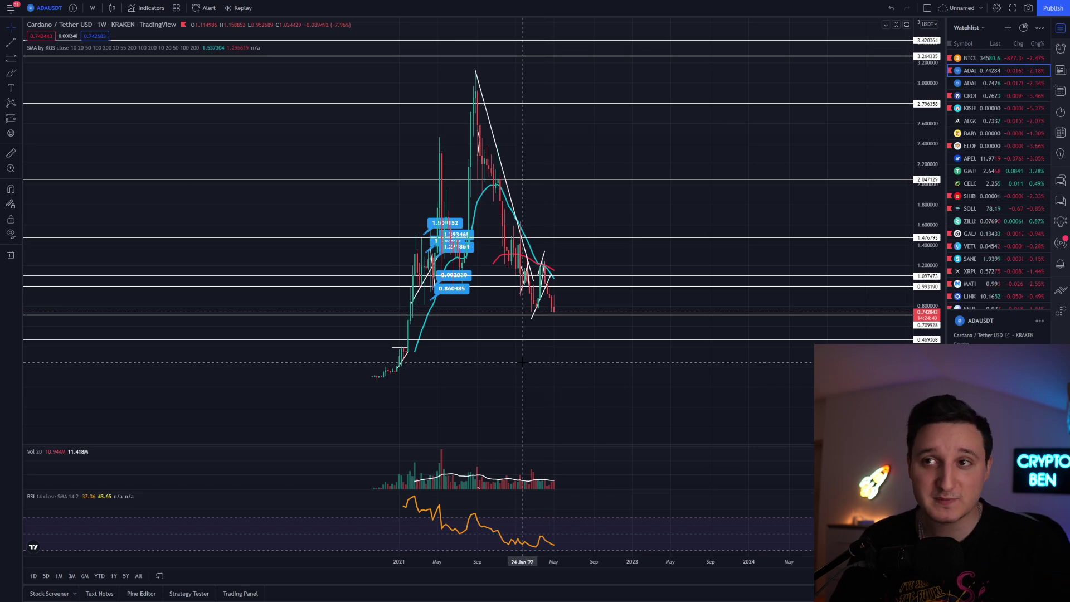
{"action": "left_click_drag", "start_coordinate": [545, 364], "coordinate": [444, 360]}
{"action": "left_click_drag", "start_coordinate": [195, 356], "coordinate": [425, 369]}
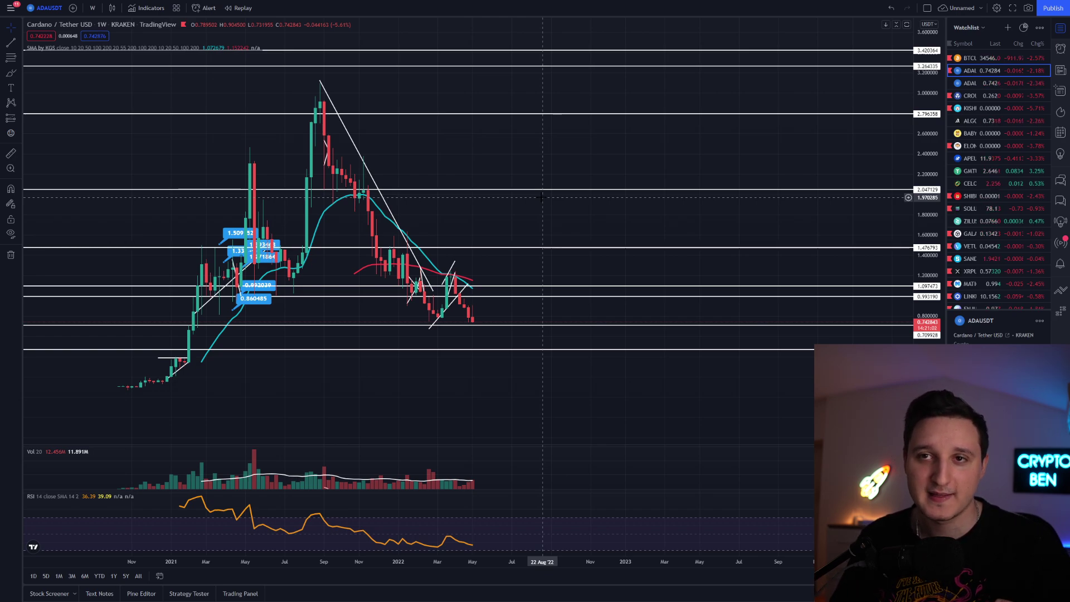
Switch to the Bitcoin chart and examine its weekly history since 2016 and the support lines below the current price
{"action": "key", "text": "Up"}
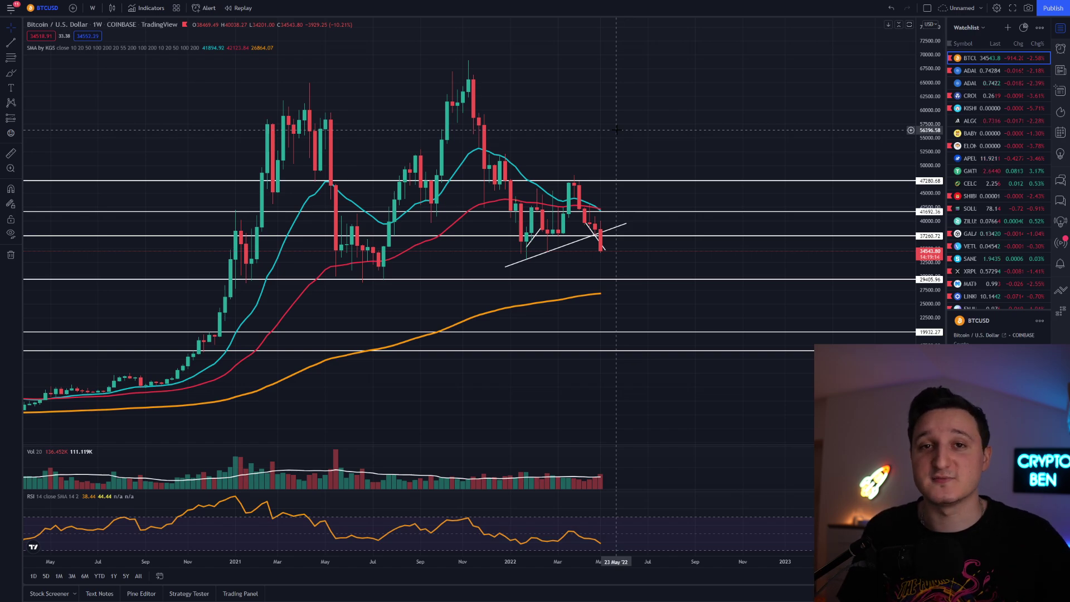
{"action": "scroll", "coordinate": [617, 130], "scroll_direction": "down", "scroll_amount": 5}
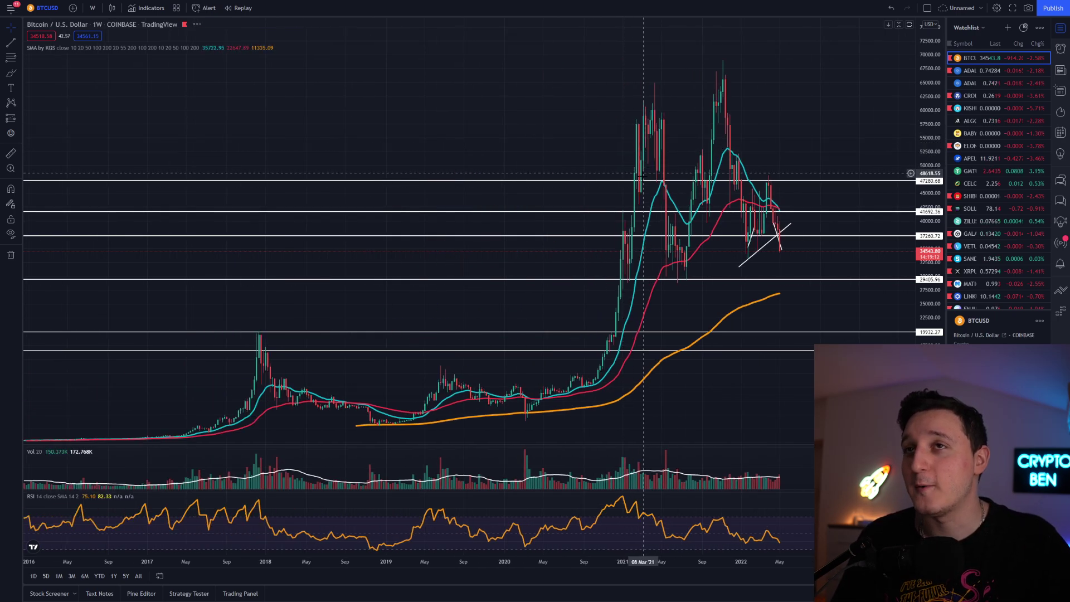
{"action": "scroll", "coordinate": [442, 255], "scroll_direction": "up", "scroll_amount": 4}
{"action": "scroll", "coordinate": [441, 249], "scroll_direction": "up", "scroll_amount": 2}
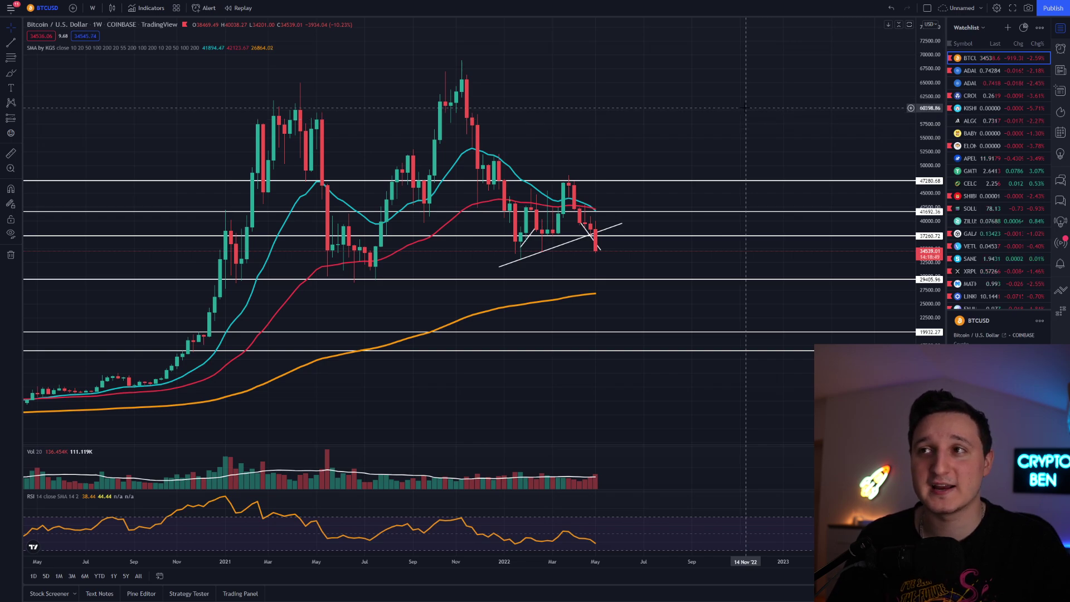
{"action": "left_click_drag", "start_coordinate": [925, 189], "coordinate": [875, 155]}
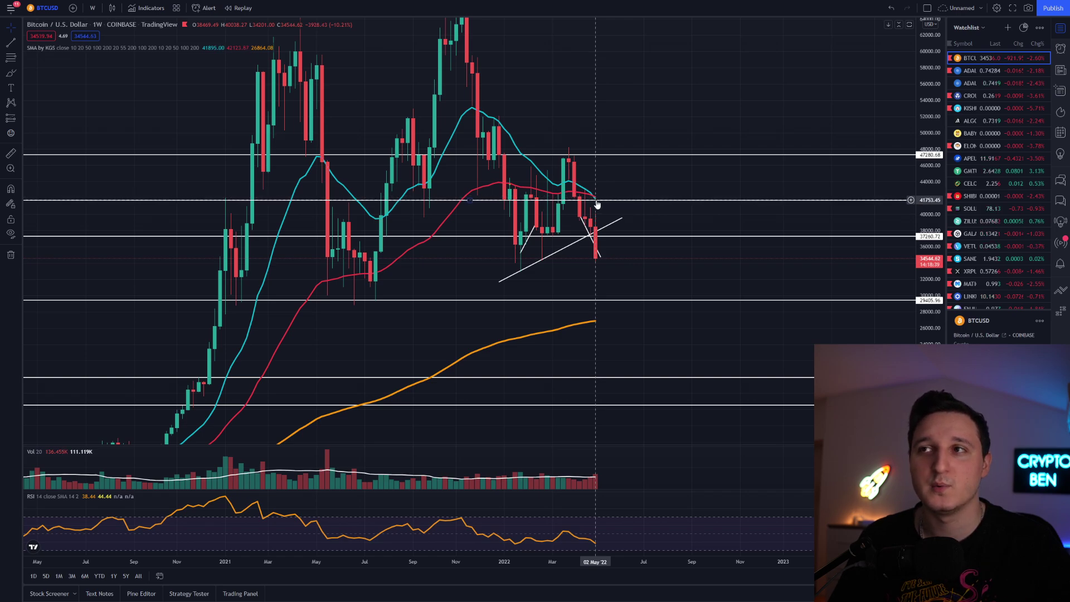
Return to the Kraken Cardano chart and measure the potential drop from about 0.74 to about 0.39, below the lowest support line
{"action": "key", "text": "Down"}
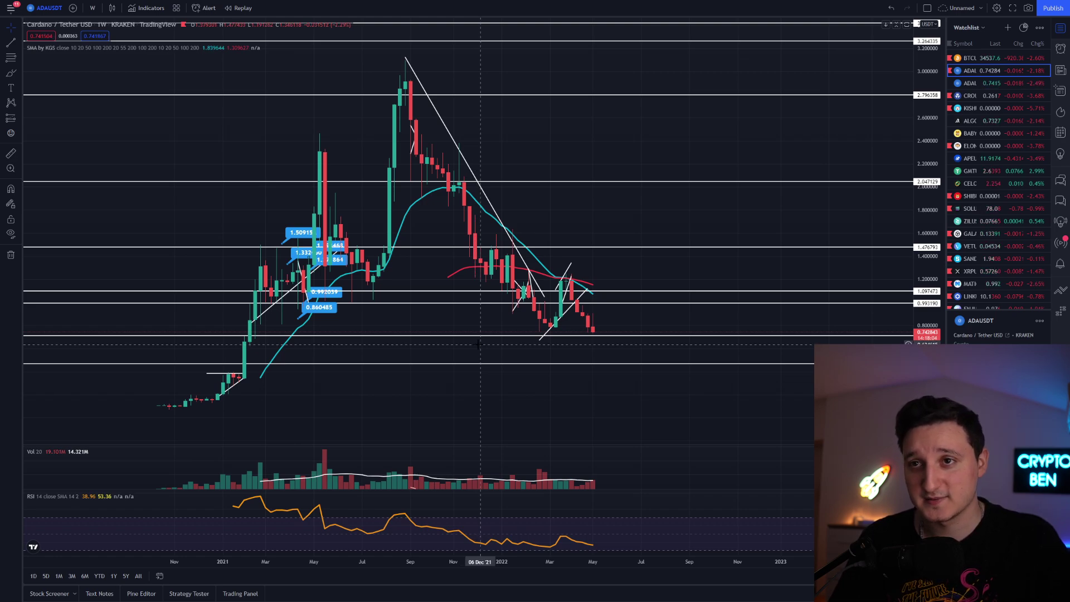
{"action": "key", "text": "shift"}
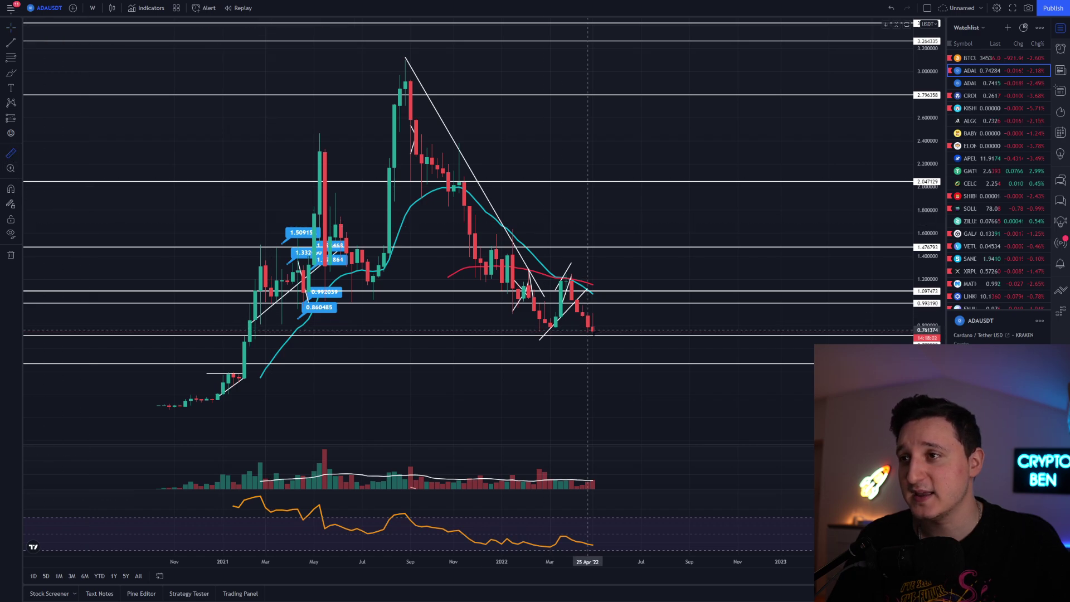
{"action": "left_click", "coordinate": [590, 334]}
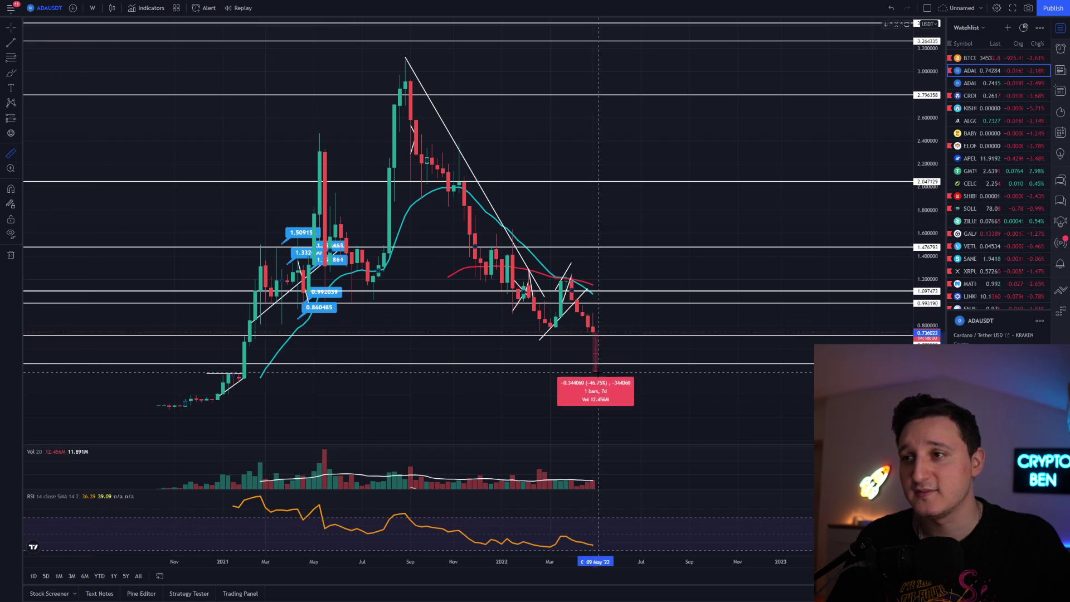
{"action": "left_click", "coordinate": [610, 362]}
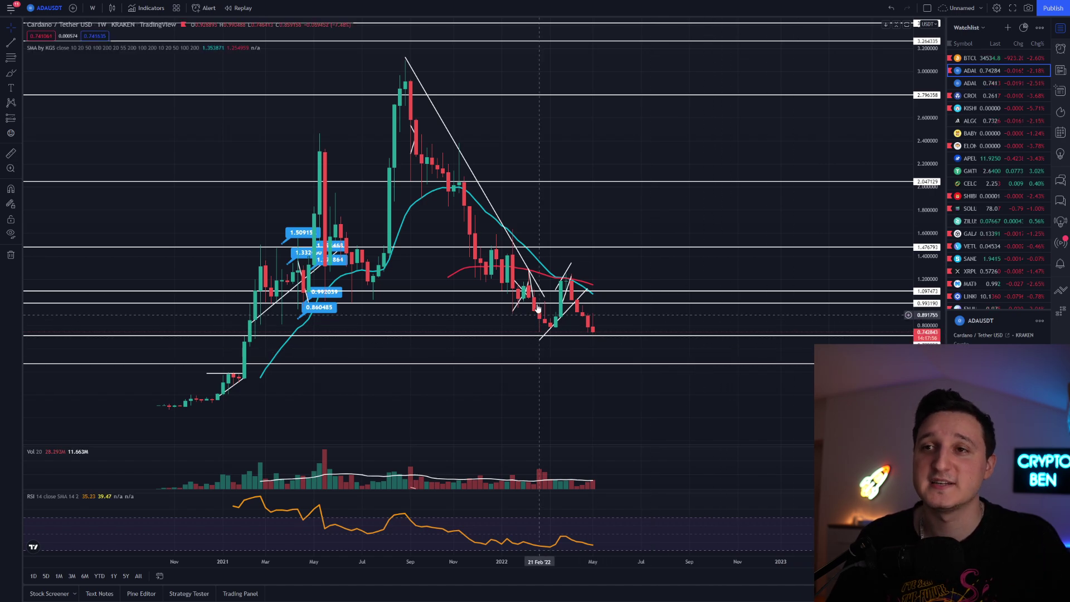
Review Cardano's weekly downtrend since the 2021 peak and switch back to the Bitcoin chart for comparison
{"action": "scroll", "coordinate": [539, 314], "scroll_direction": "up", "scroll_amount": 3}
{"action": "scroll", "coordinate": [474, 147], "scroll_direction": "down", "scroll_amount": 3}
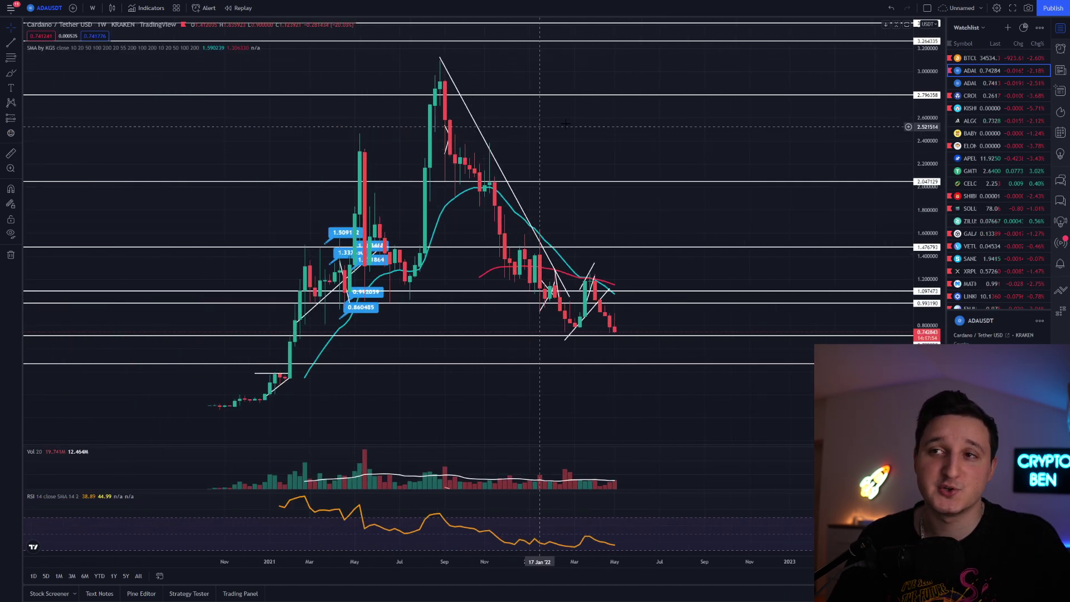
{"action": "scroll", "coordinate": [609, 157], "scroll_direction": "up", "scroll_amount": 2}
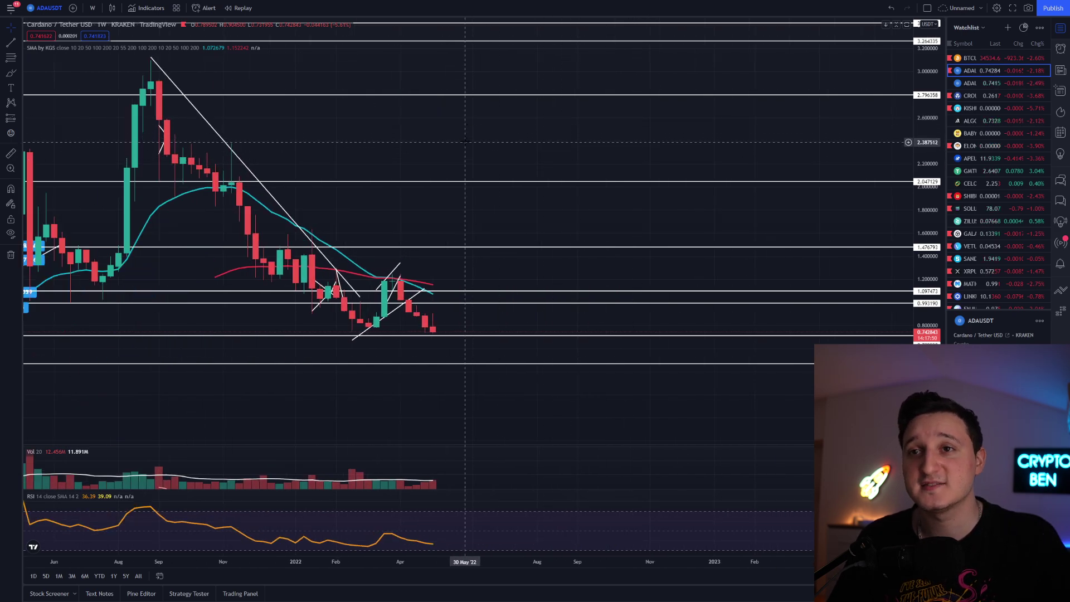
{"action": "scroll", "coordinate": [539, 165], "scroll_direction": "down", "scroll_amount": 2}
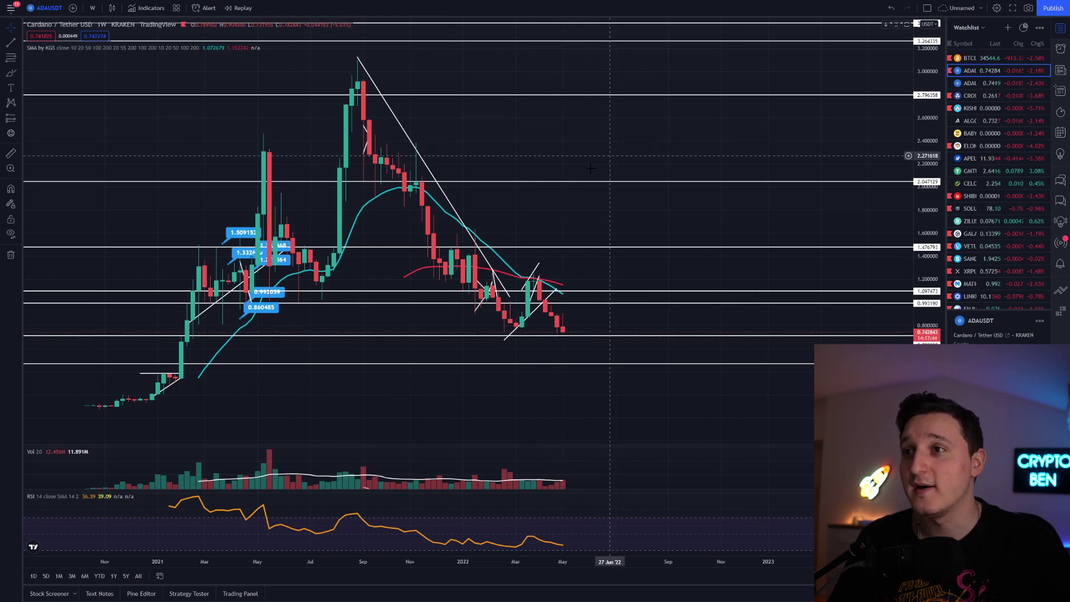
{"action": "left_click", "coordinate": [972, 57]}
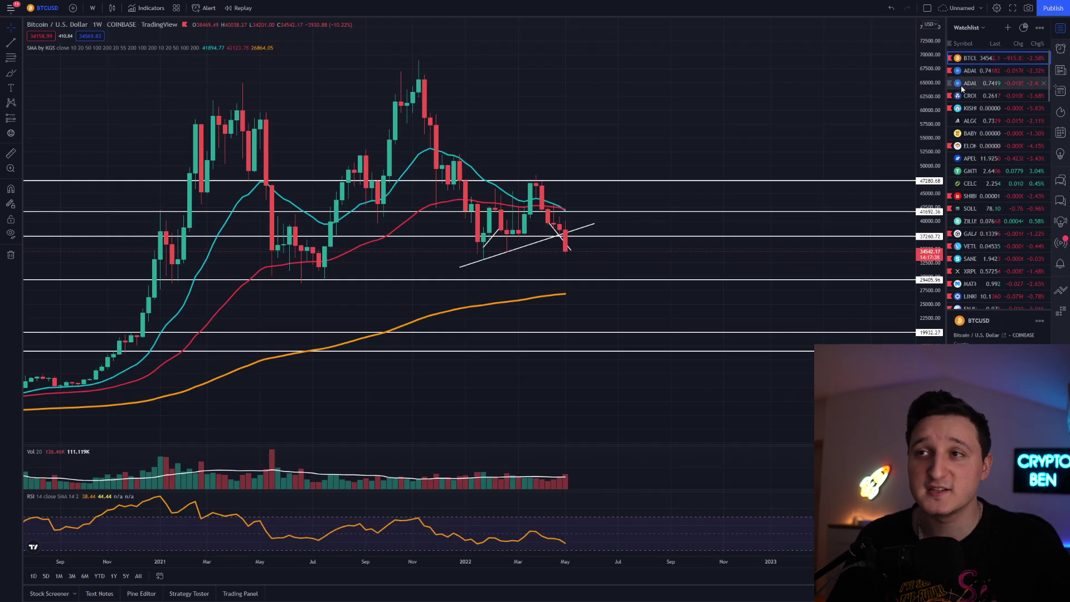